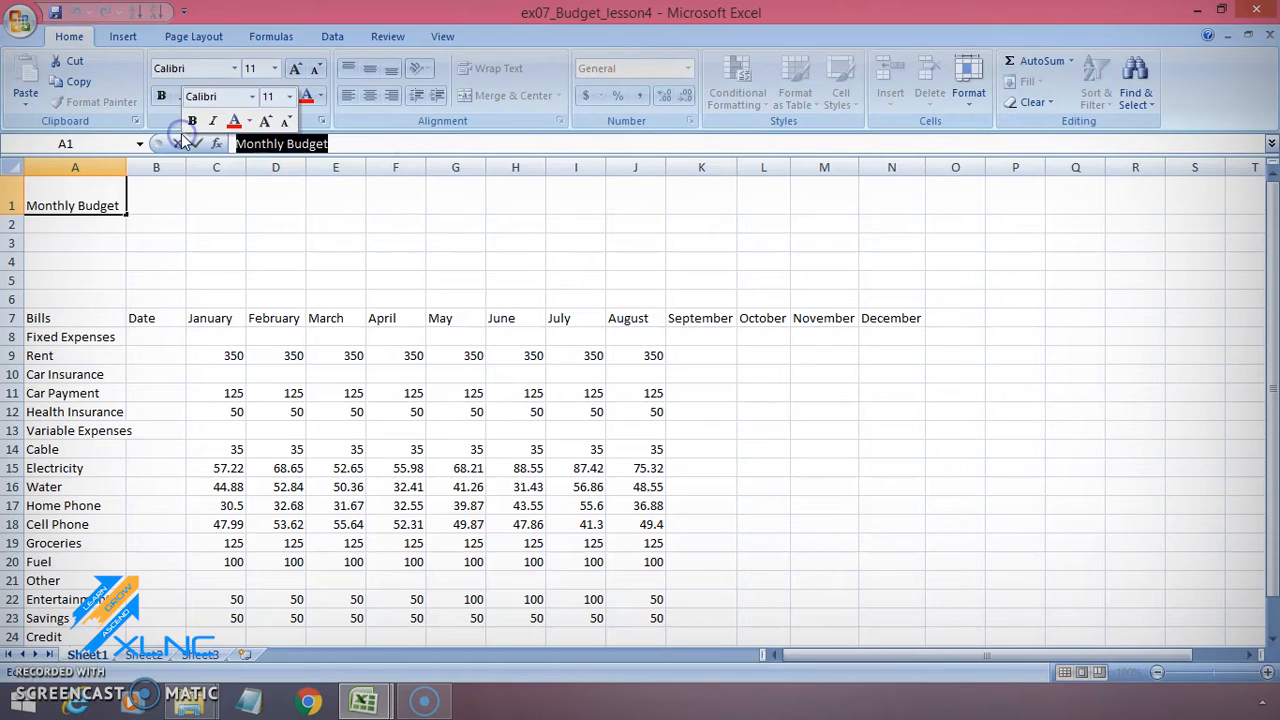
Try bold formatting on the Monthly Budget title in cell A1 and undo it.
click(161, 97)
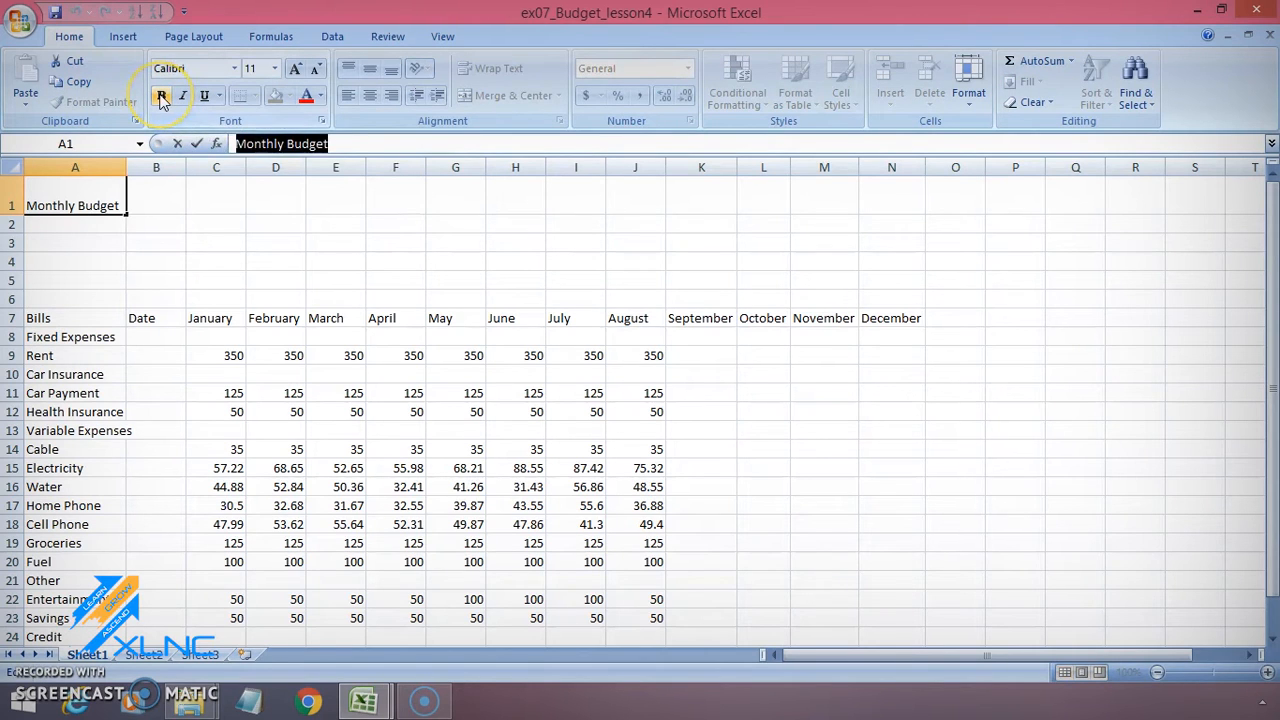
click(161, 97)
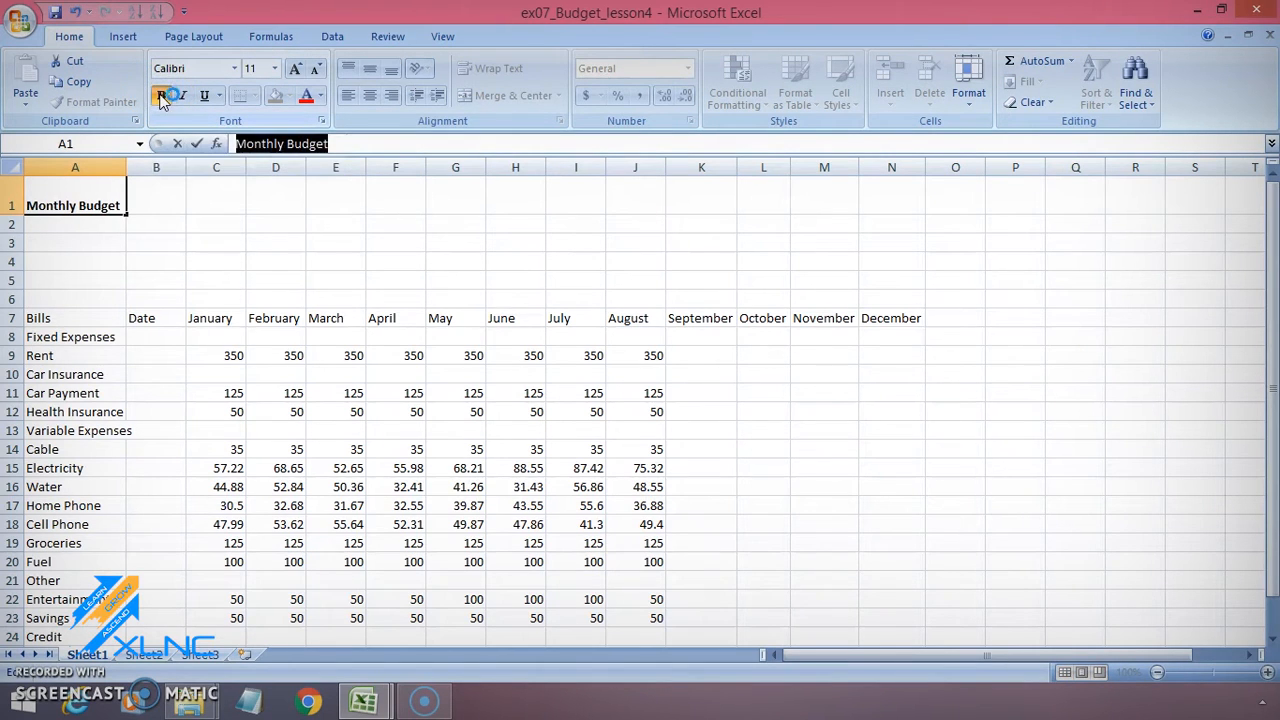
key(Return)
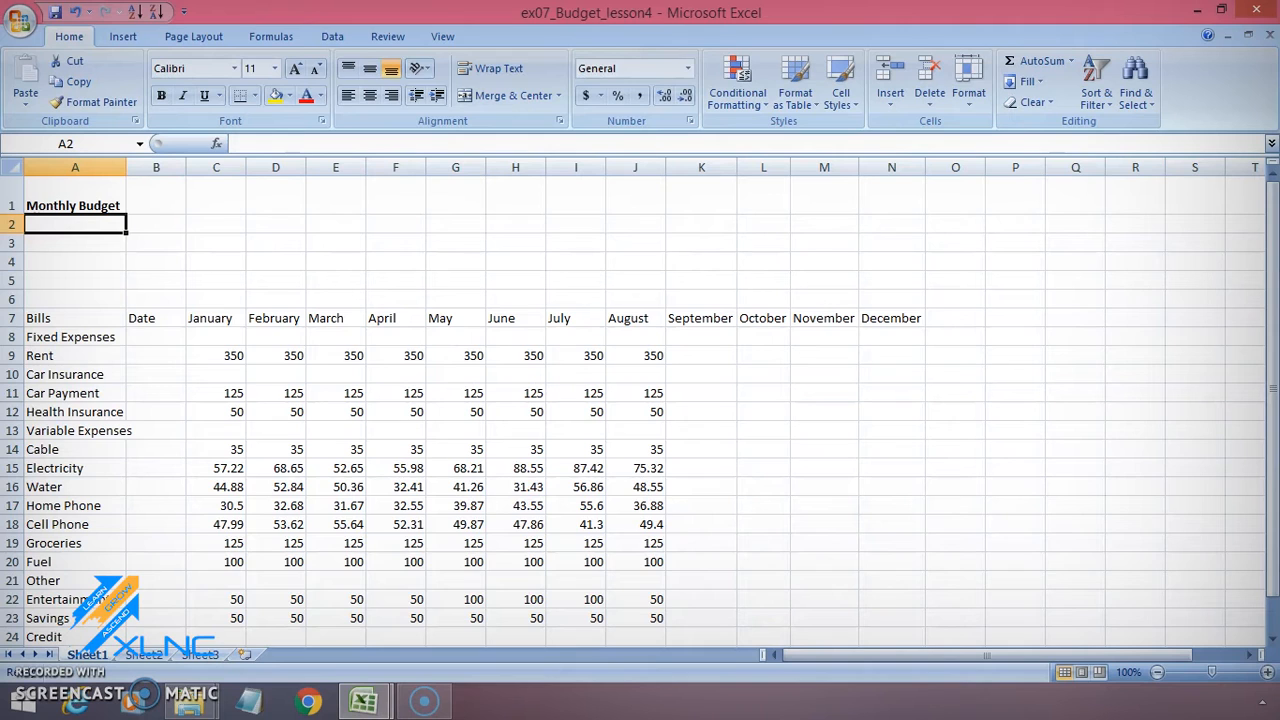
key(ctrl+z)
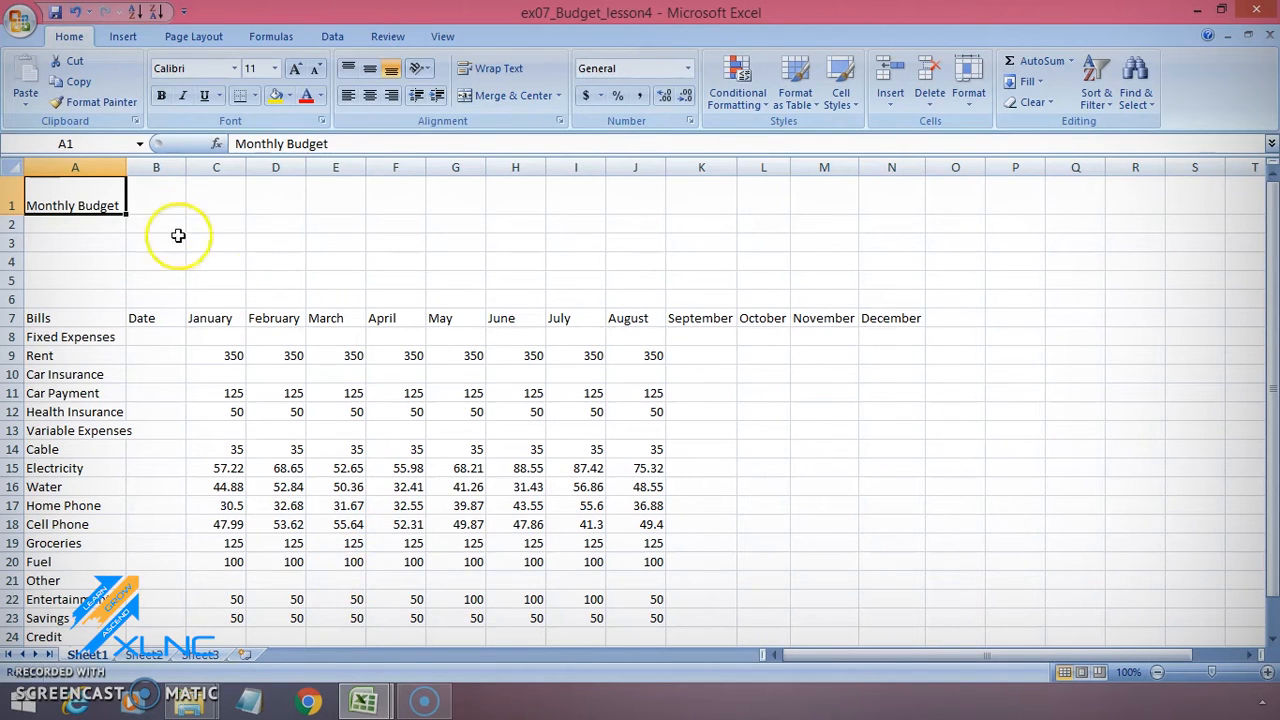
Make the bill labels from Fixed Expenses down to Total (A8:A27) bold.
click(89, 162)
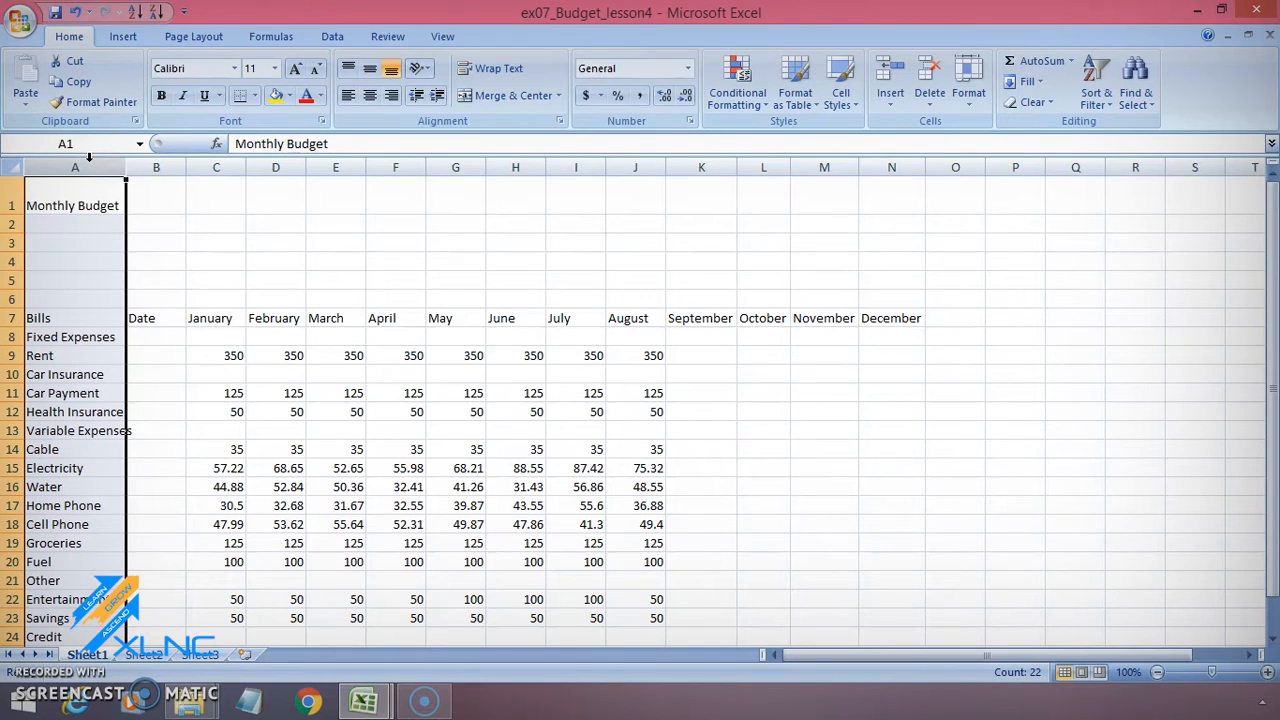
click(64, 335)
drag(66, 337, 62, 630)
scroll(70, 625, down, 1)
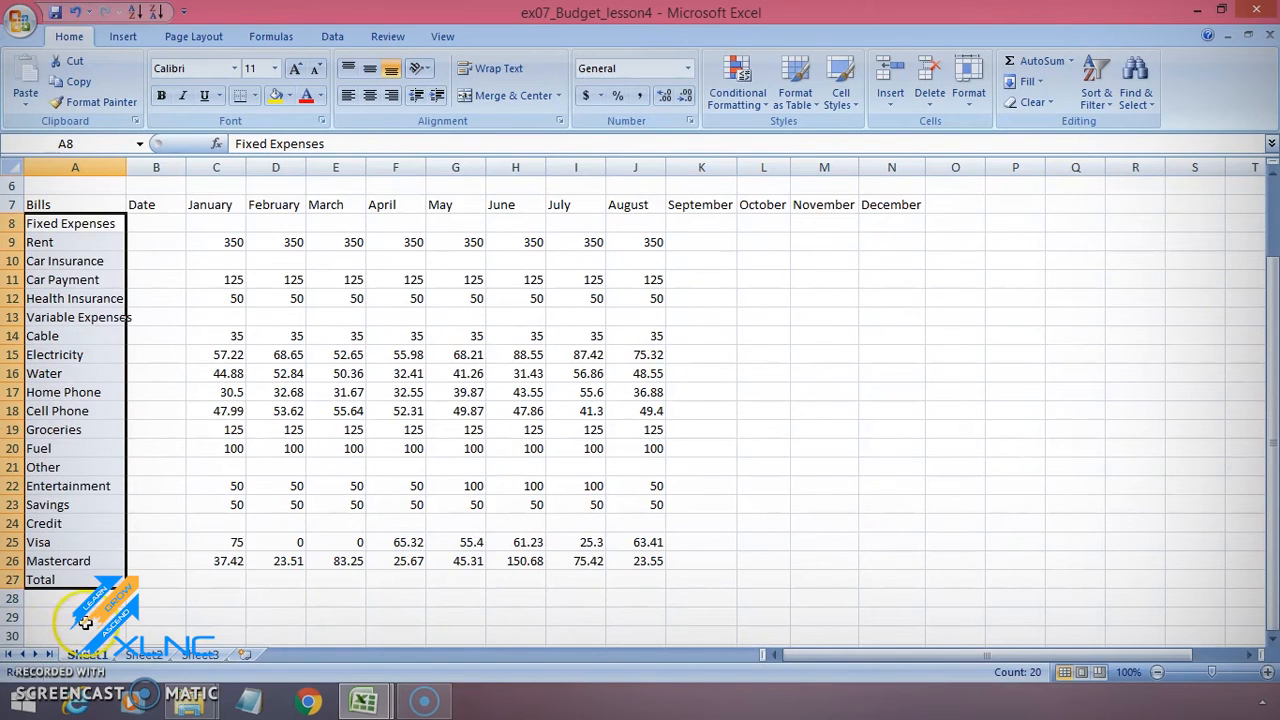
click(161, 98)
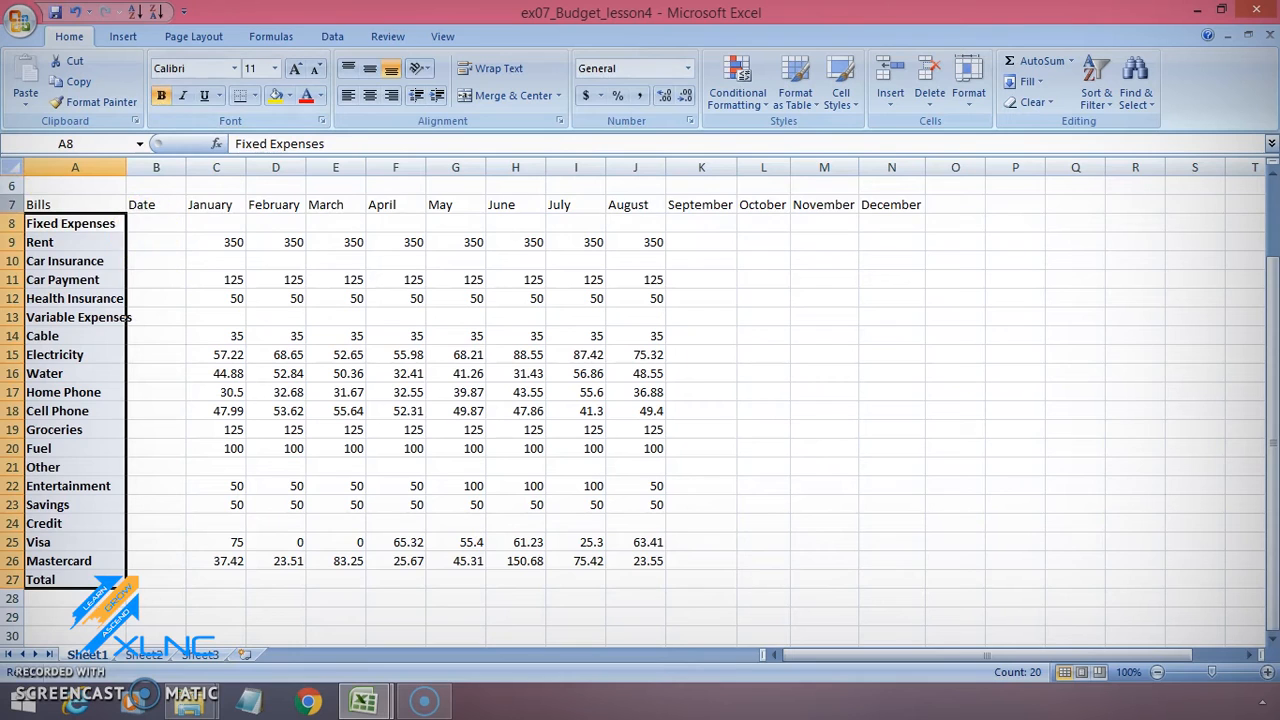
Make the whole header row 7, with Bills, Date and the month names, bold.
click(14, 204)
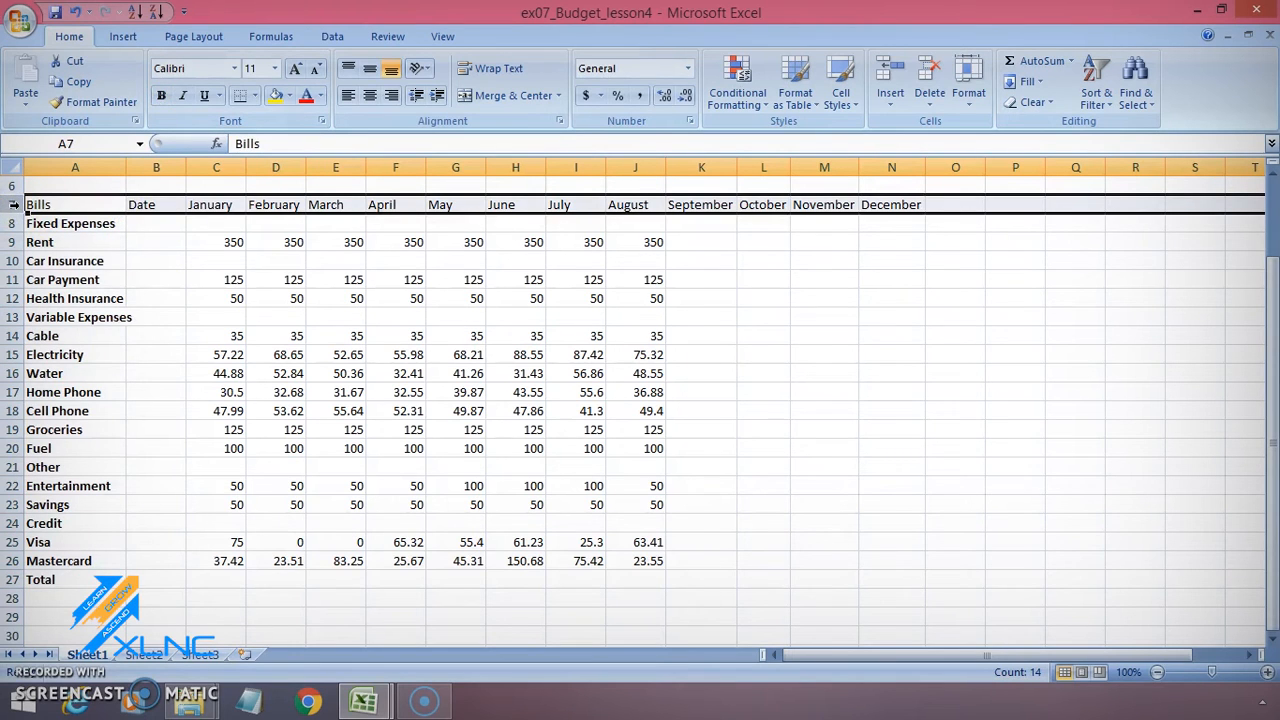
click(159, 97)
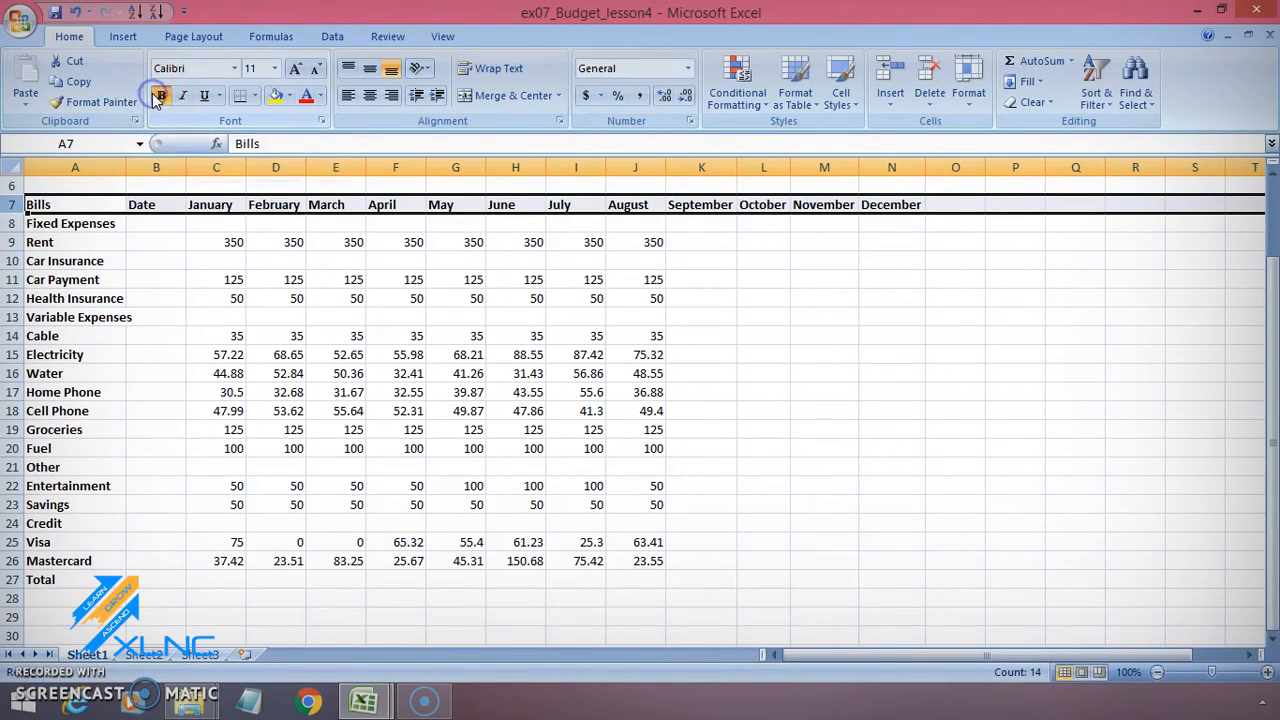
click(129, 312)
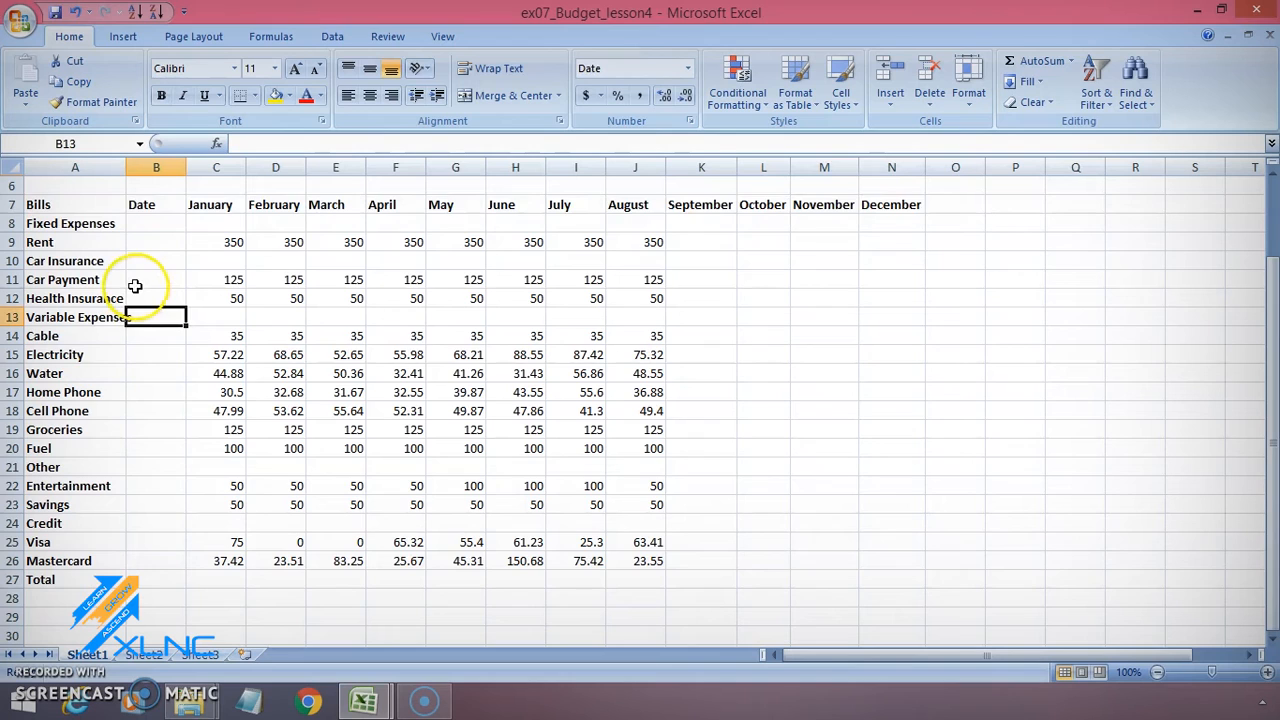
Italicize the Monthly Budget title in cell A1.
scroll(134, 286, up, 2)
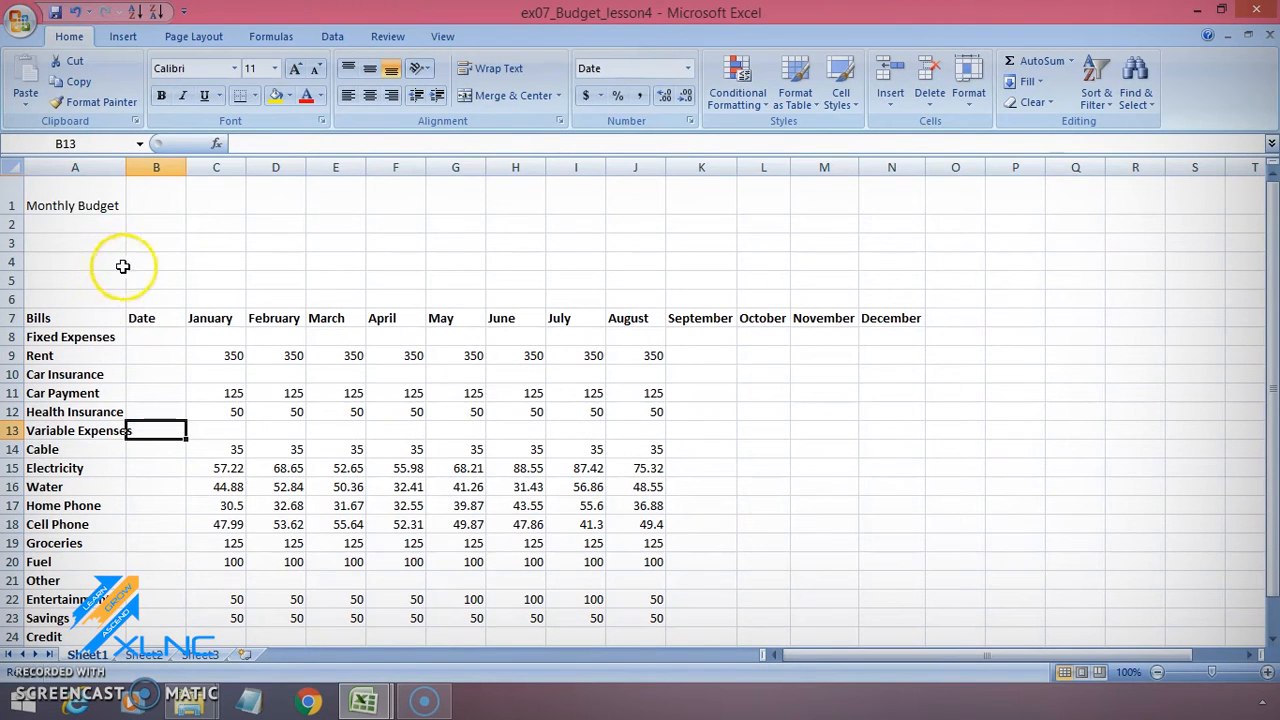
click(83, 199)
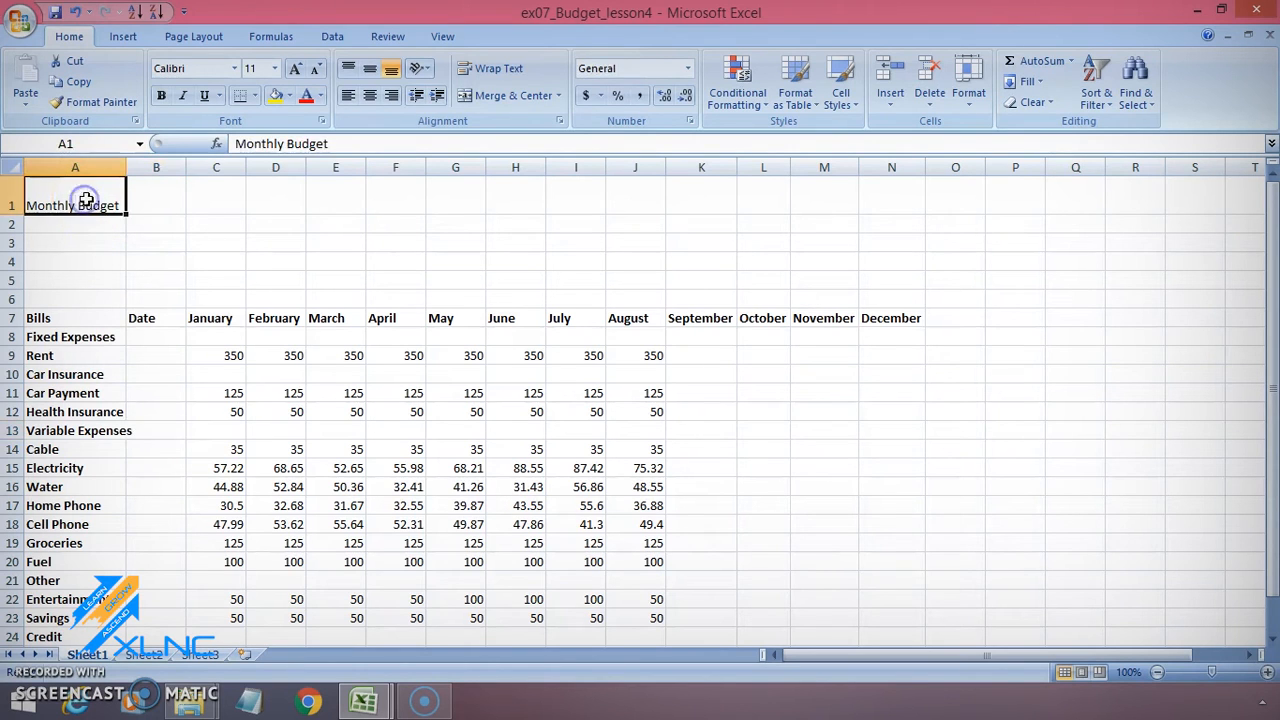
click(183, 97)
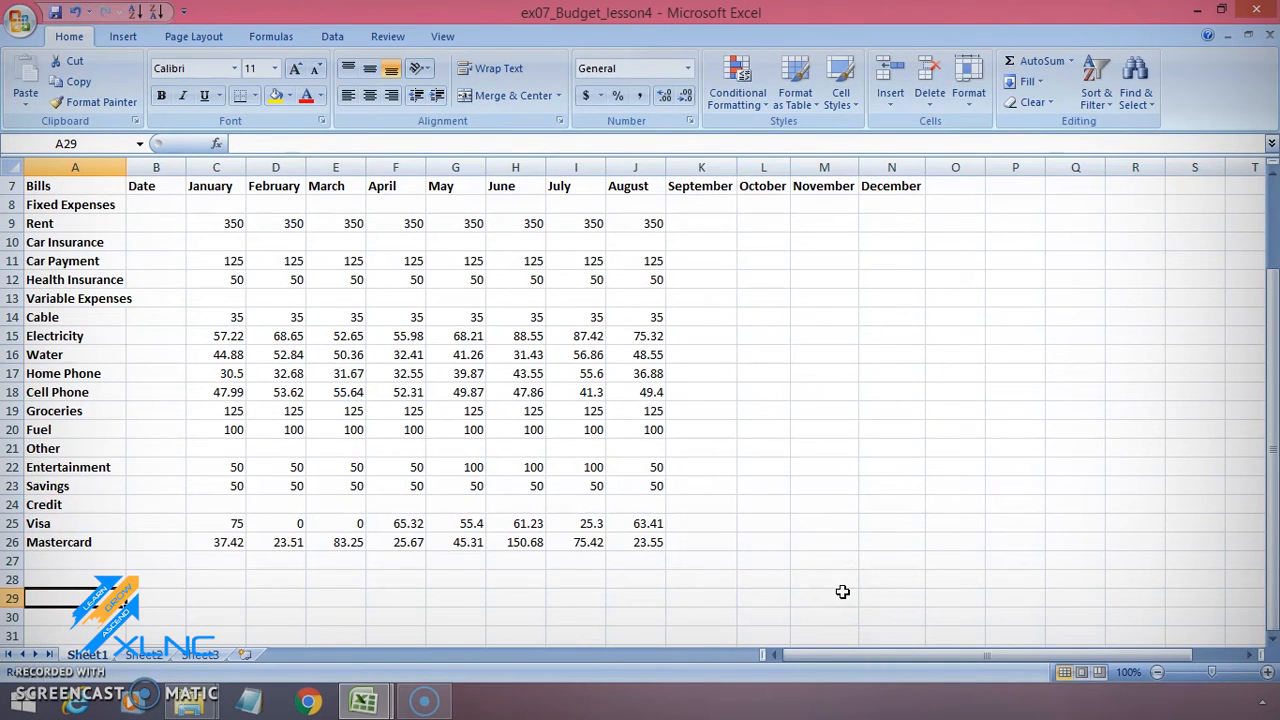
Enter the label Total in cell A29 and apply a single underline to it.
text(Total)
key(Return)
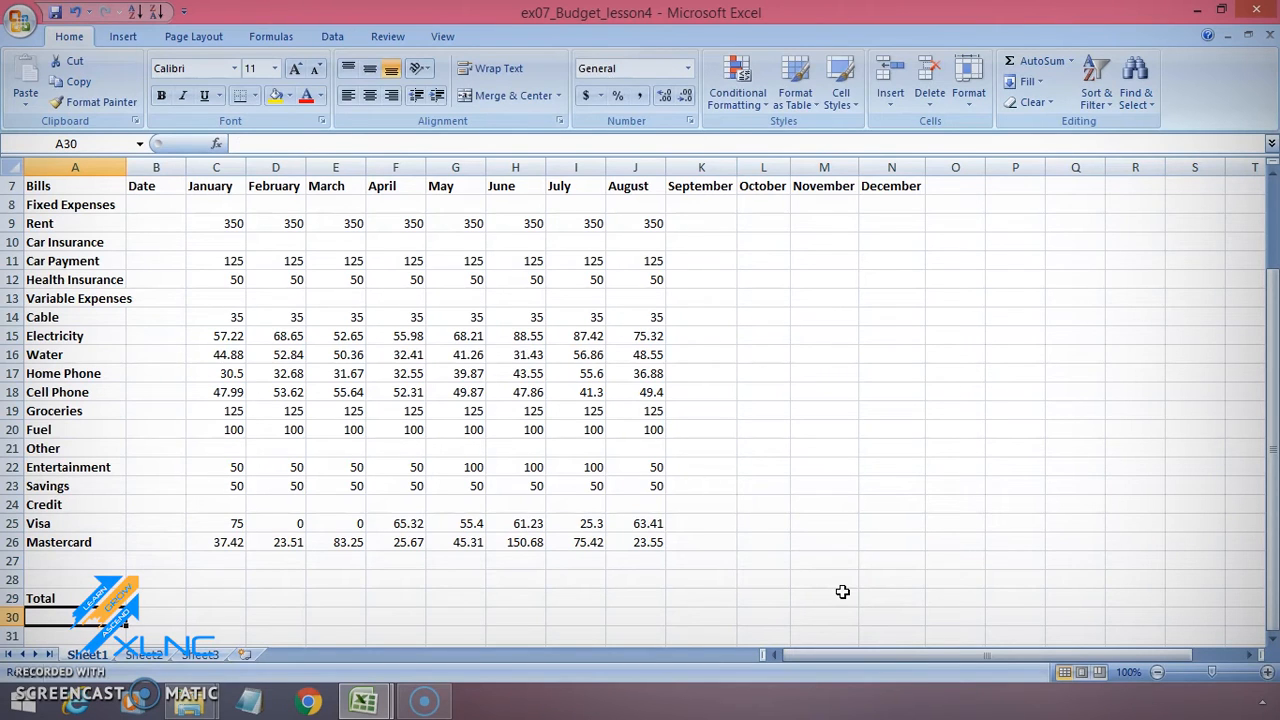
click(60, 597)
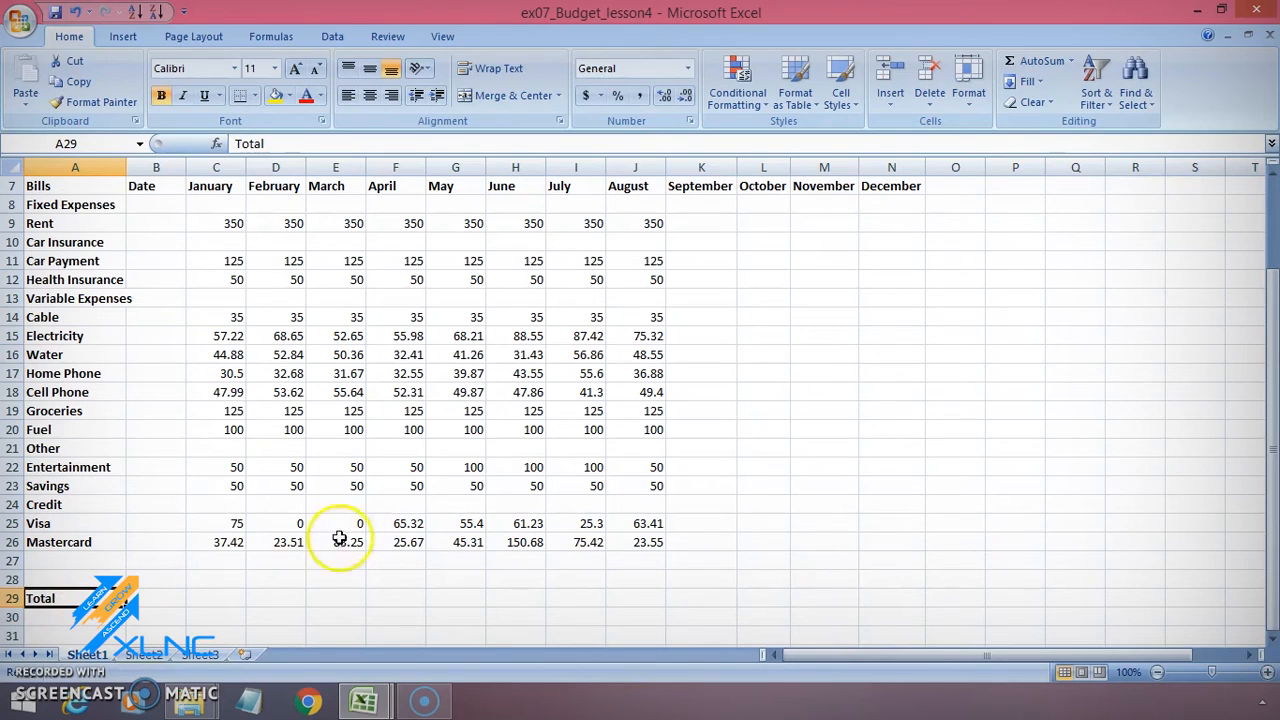
click(205, 97)
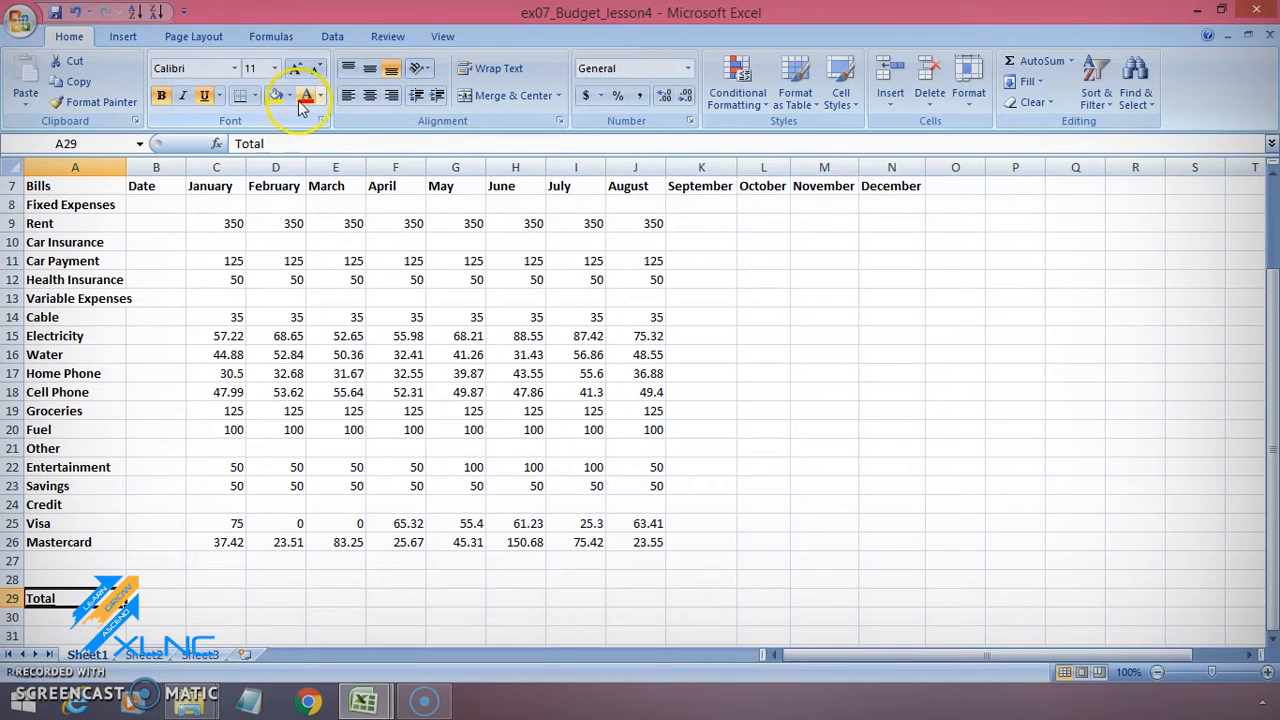
Change the underline of the Total label in cell A29 to Double Underline.
click(219, 96)
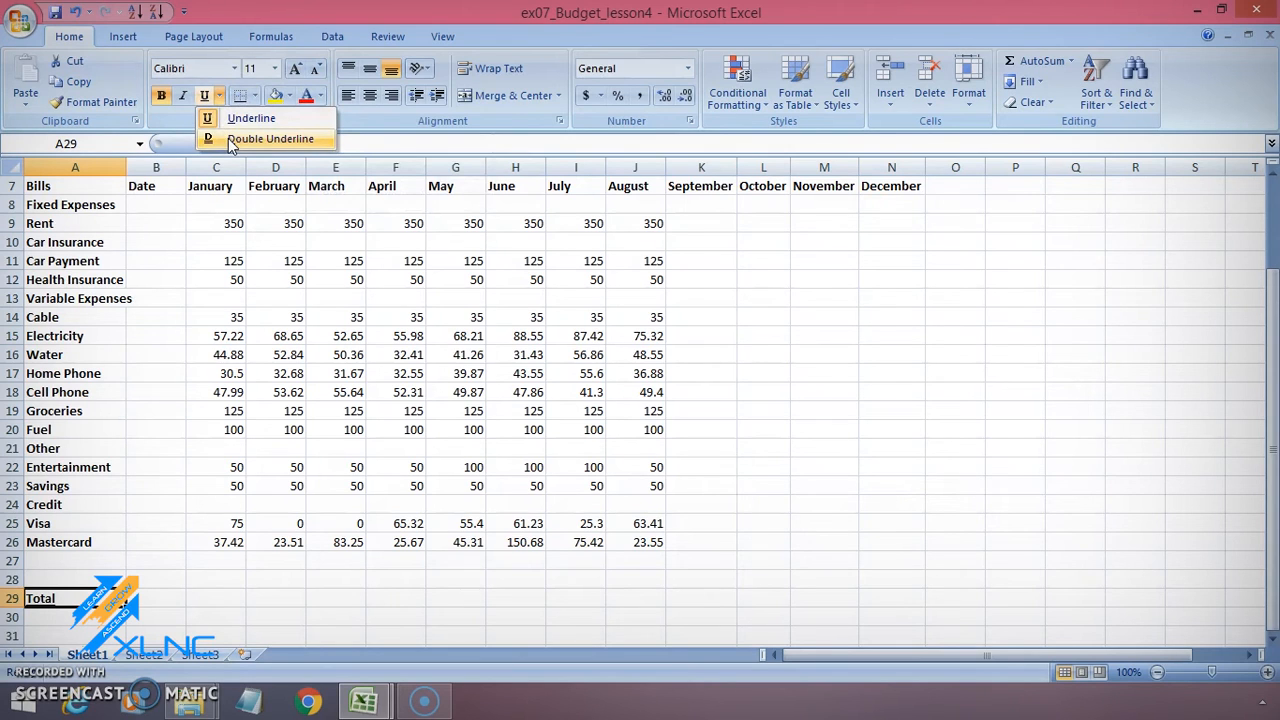
click(230, 143)
key(Return)
key(Return)
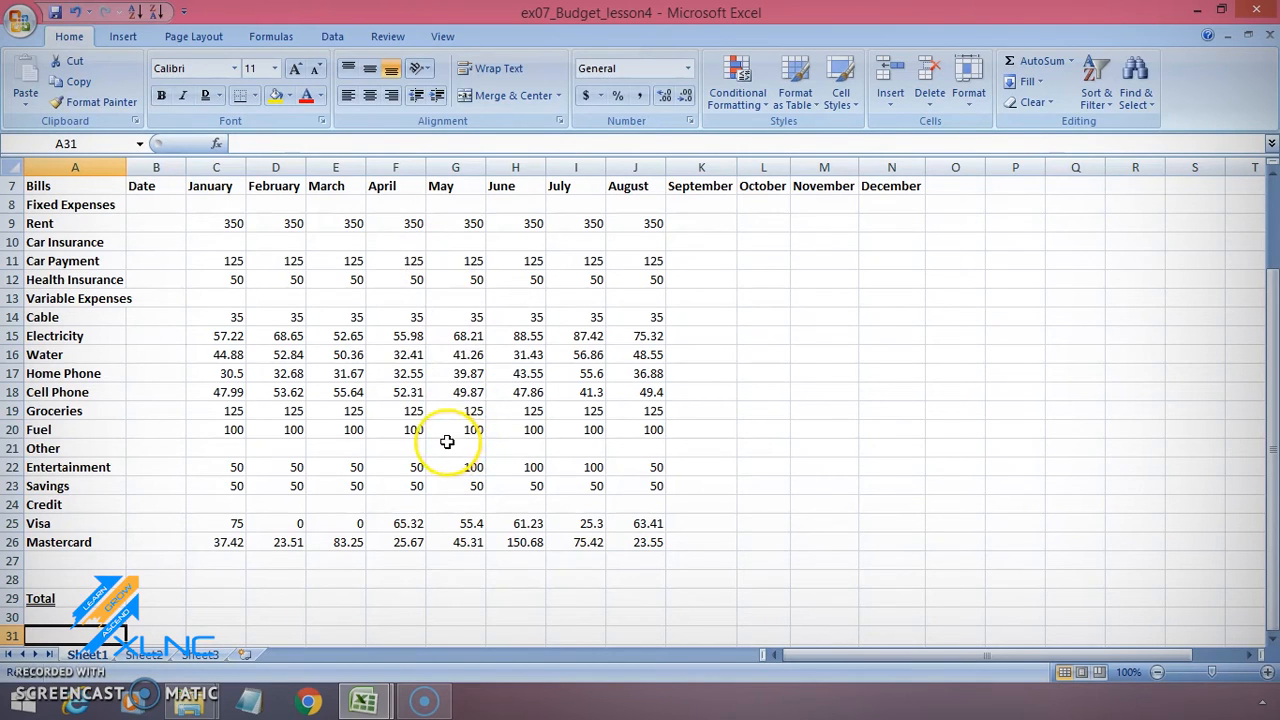
Set the font of the entire header row 7 to Tahoma.
scroll(447, 441, up, 1)
click(60, 298)
click(8, 241)
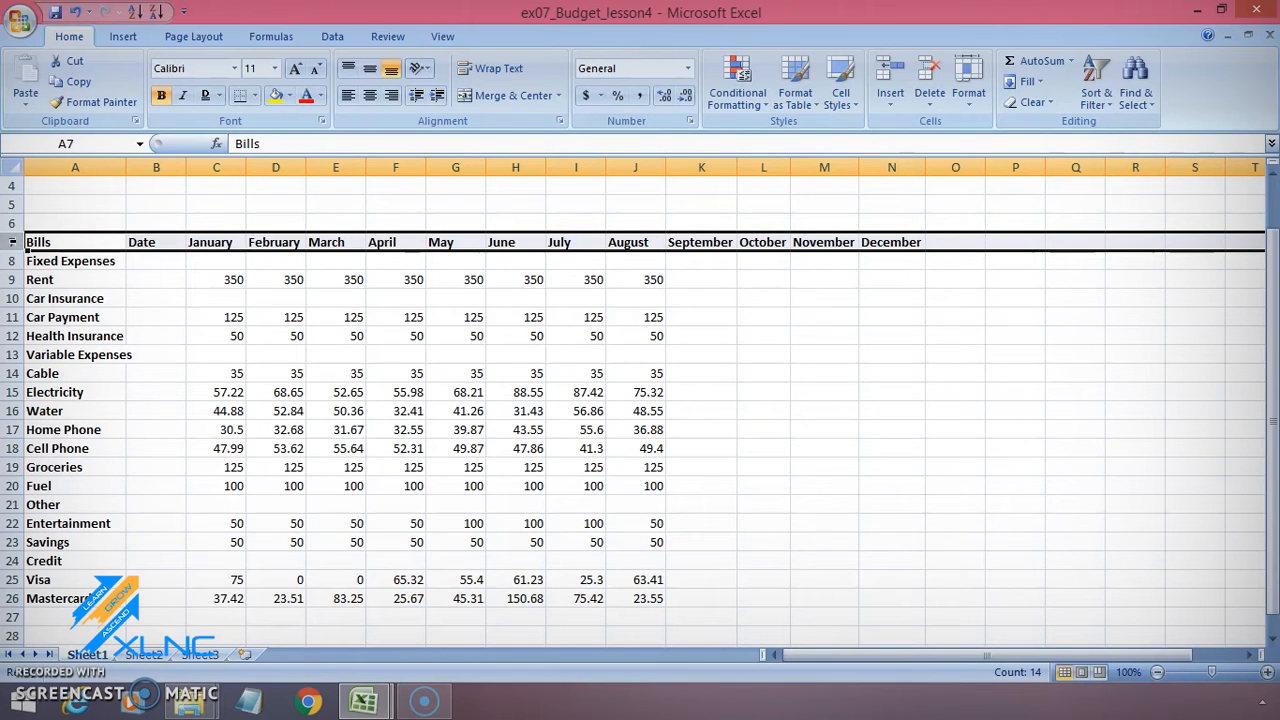
click(229, 70)
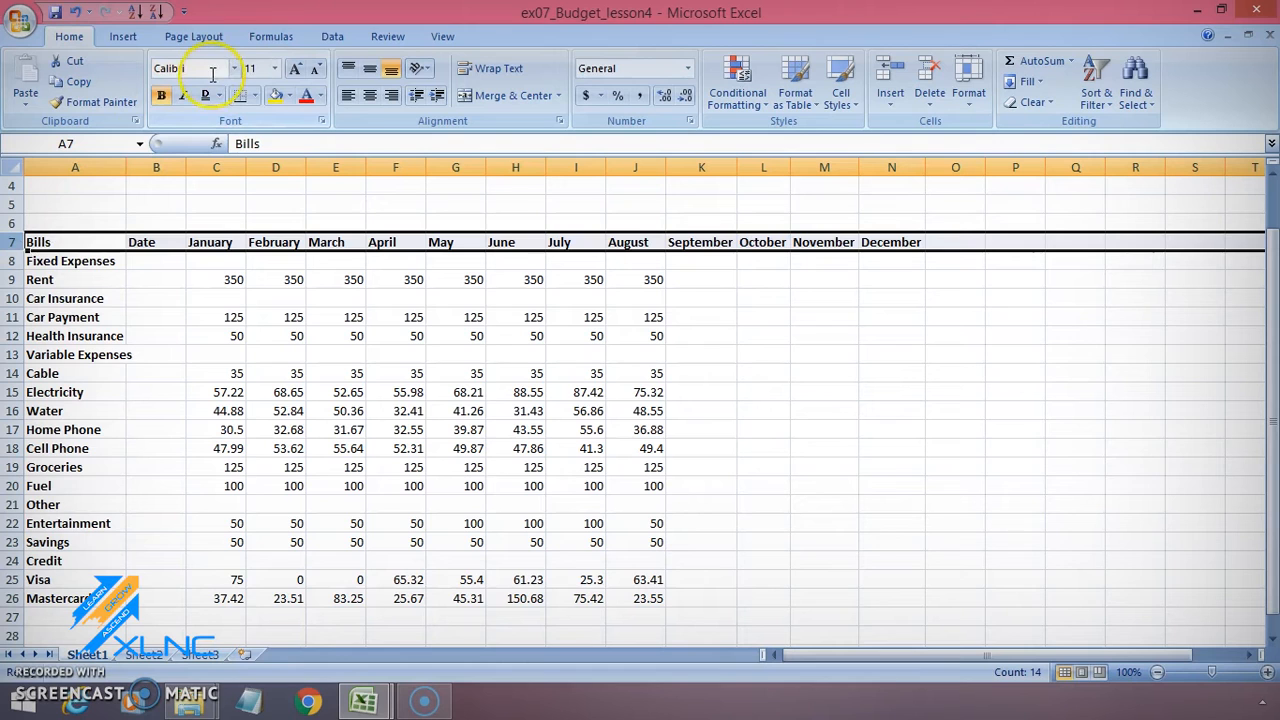
click(234, 68)
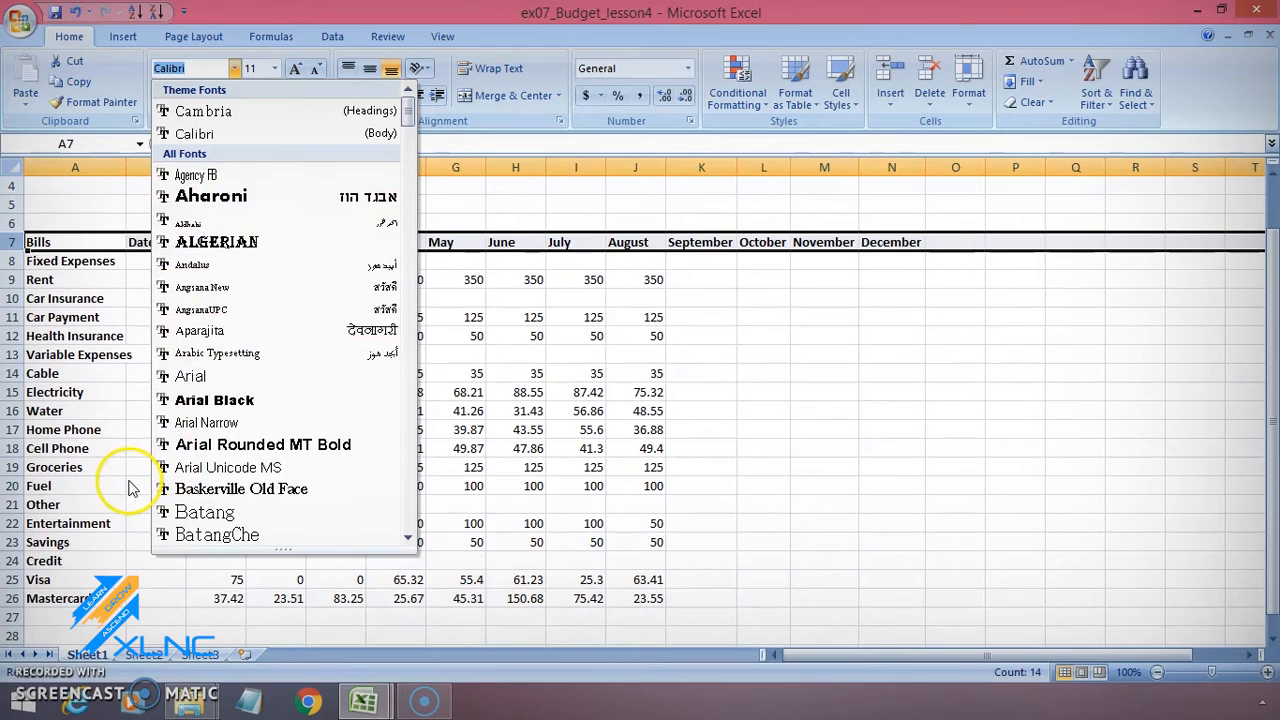
text(t)
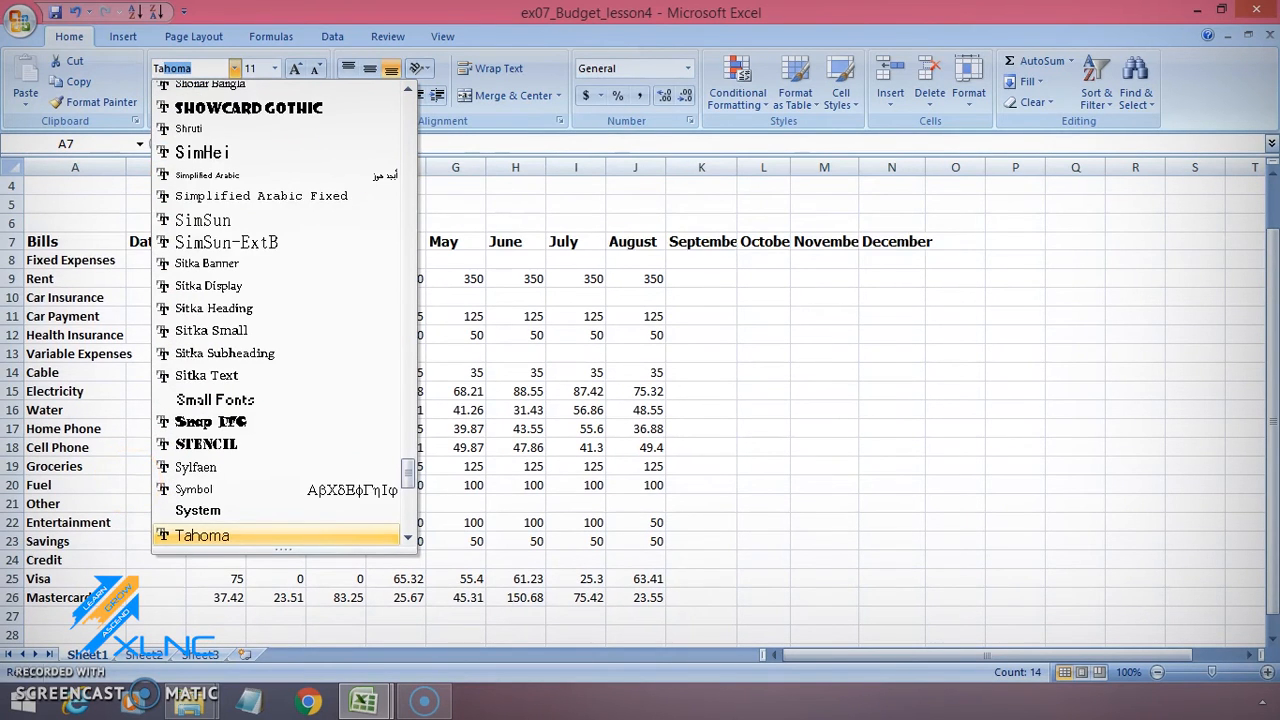
key(Return)
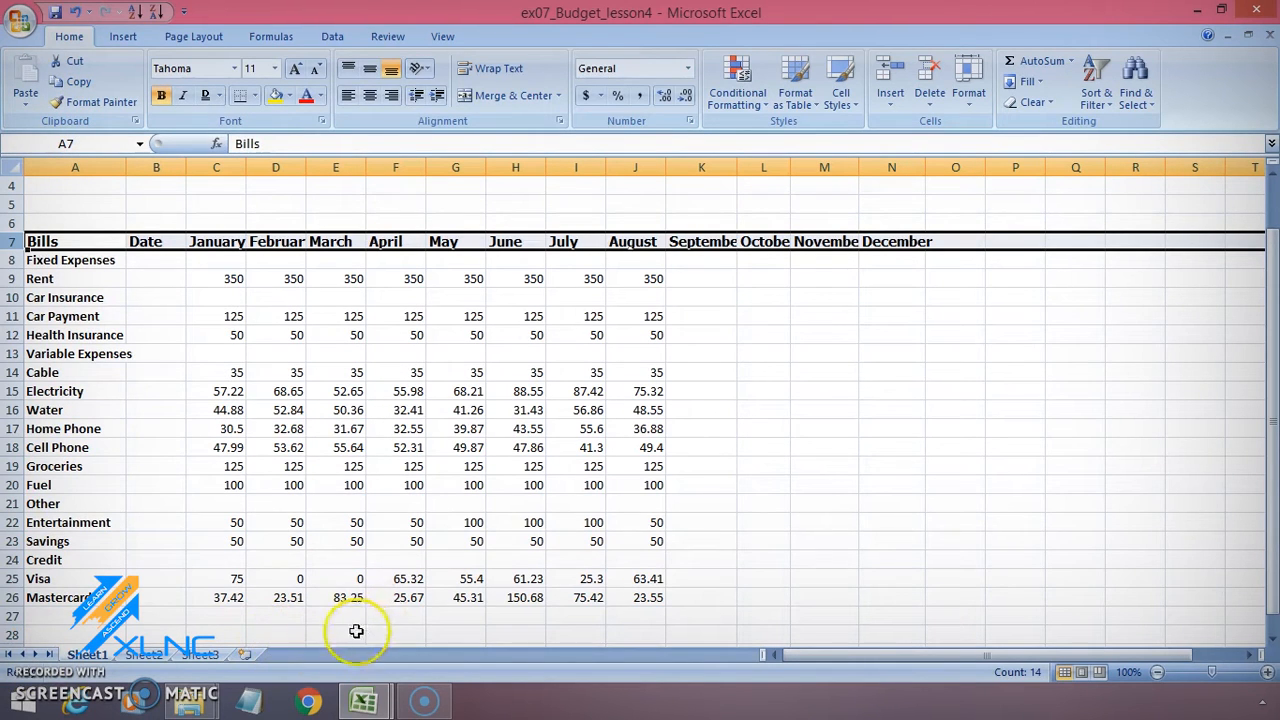
click(482, 543)
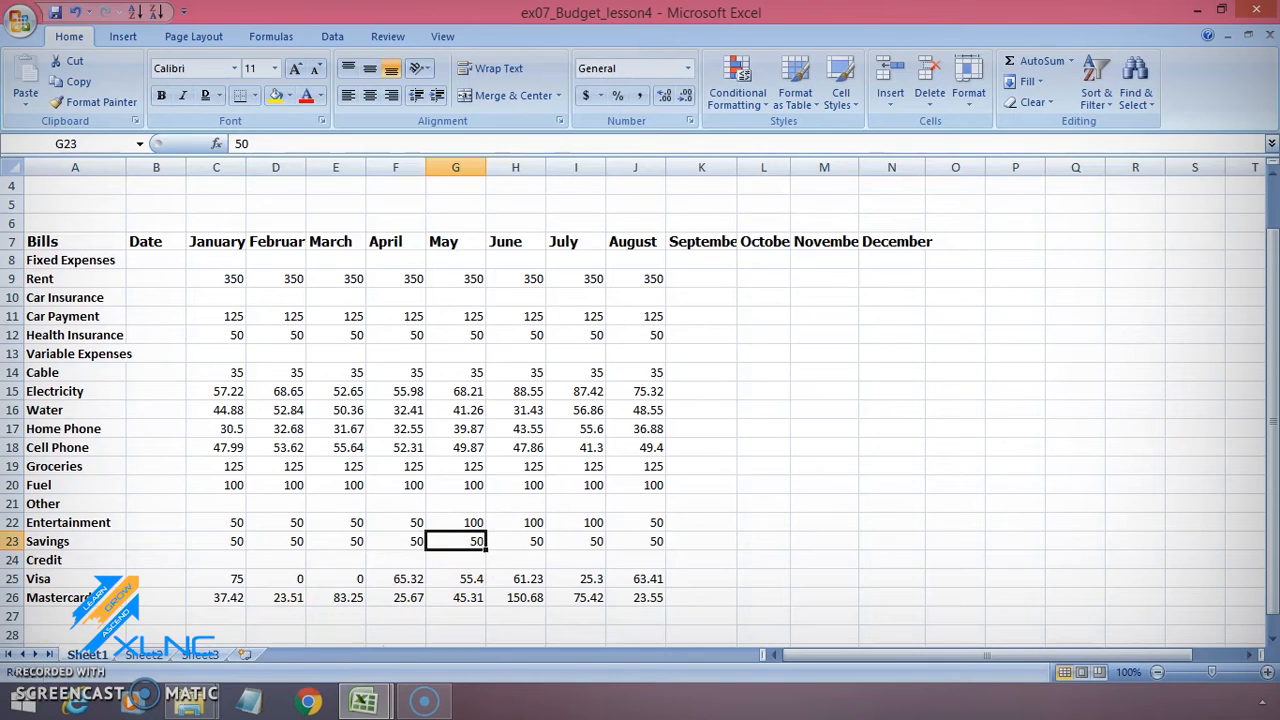
Set the font of the Monthly Budget title in cell A1 to Arial Rounded MT Bold.
scroll(60, 605, up, 1)
click(45, 204)
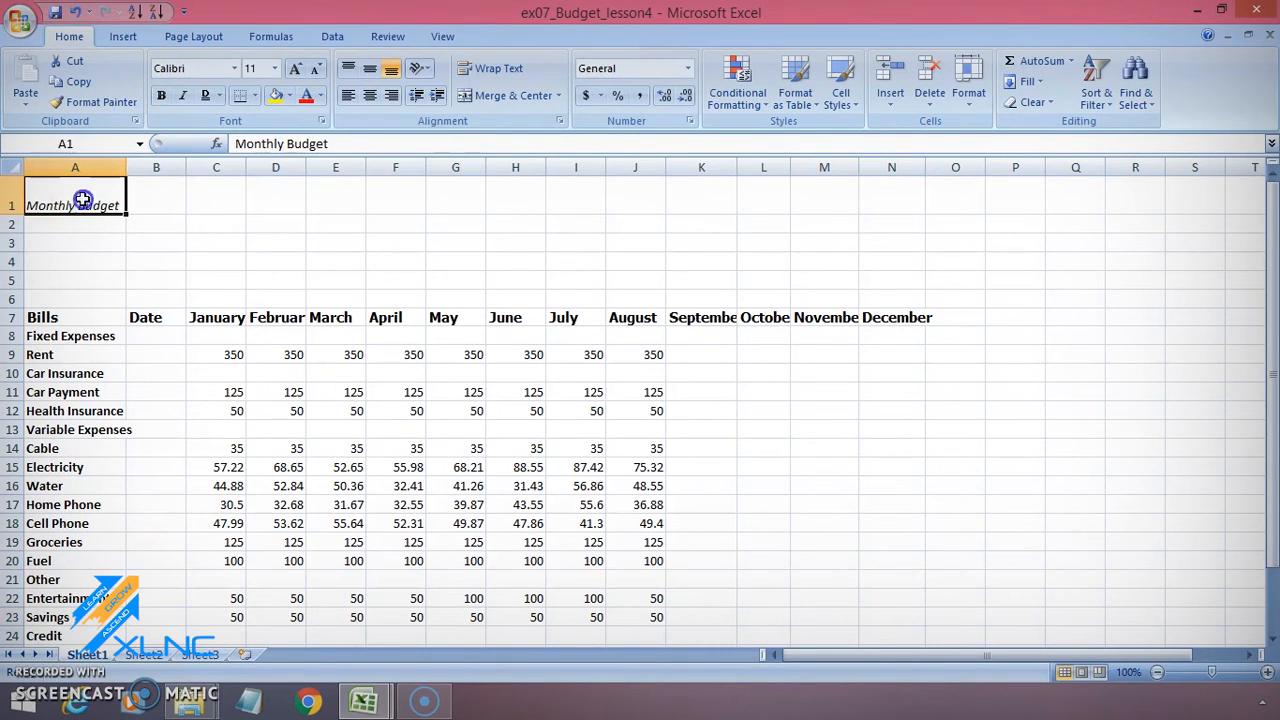
click(234, 68)
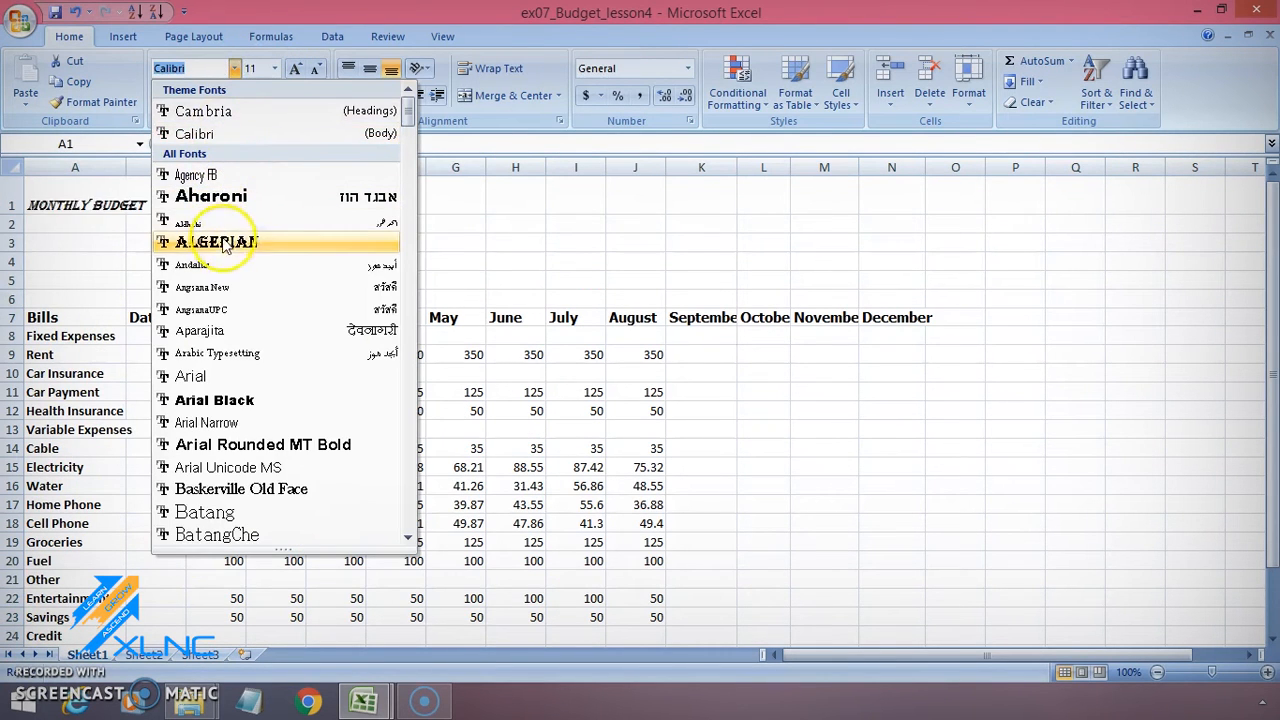
click(253, 444)
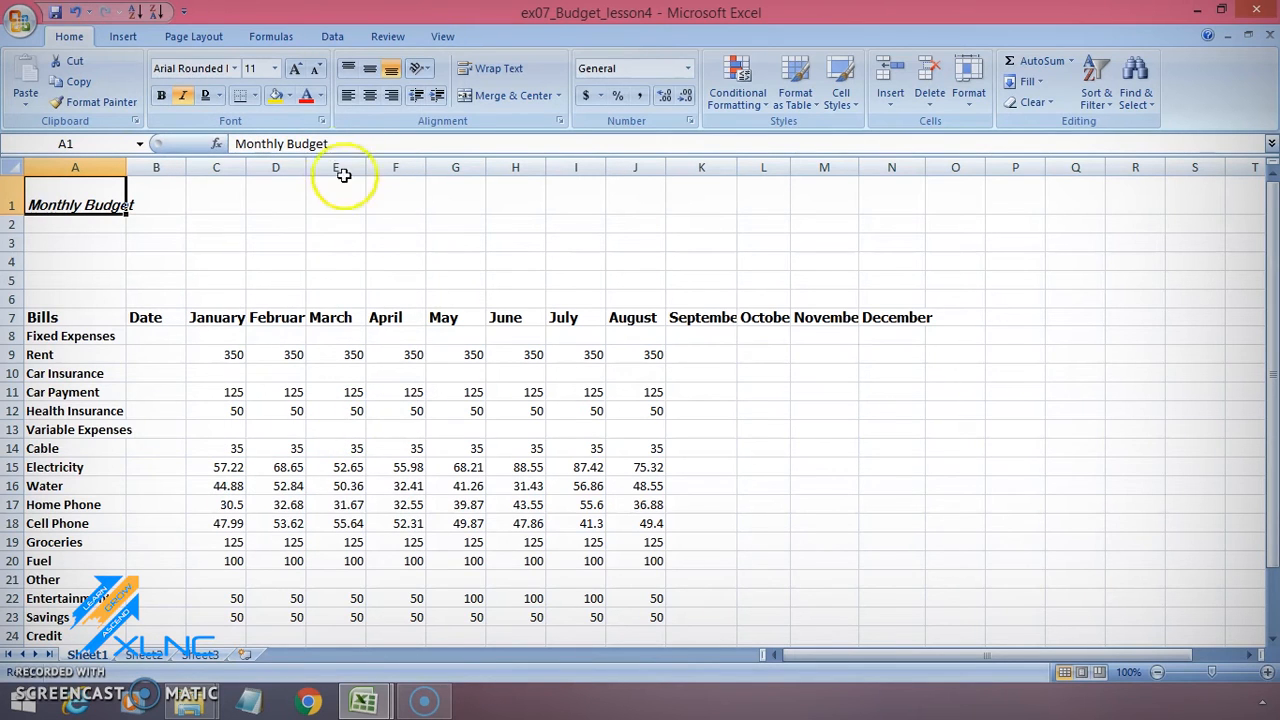
Set the font size of the Monthly Budget title to 24.
click(275, 69)
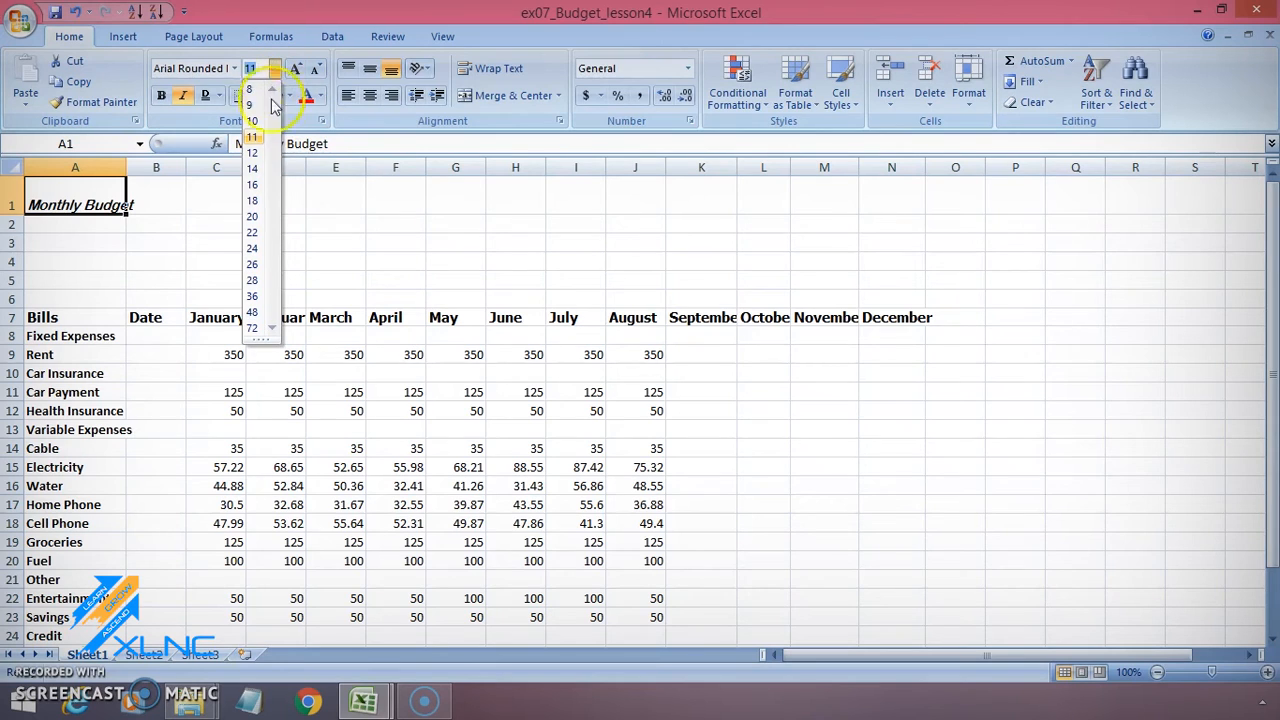
click(262, 248)
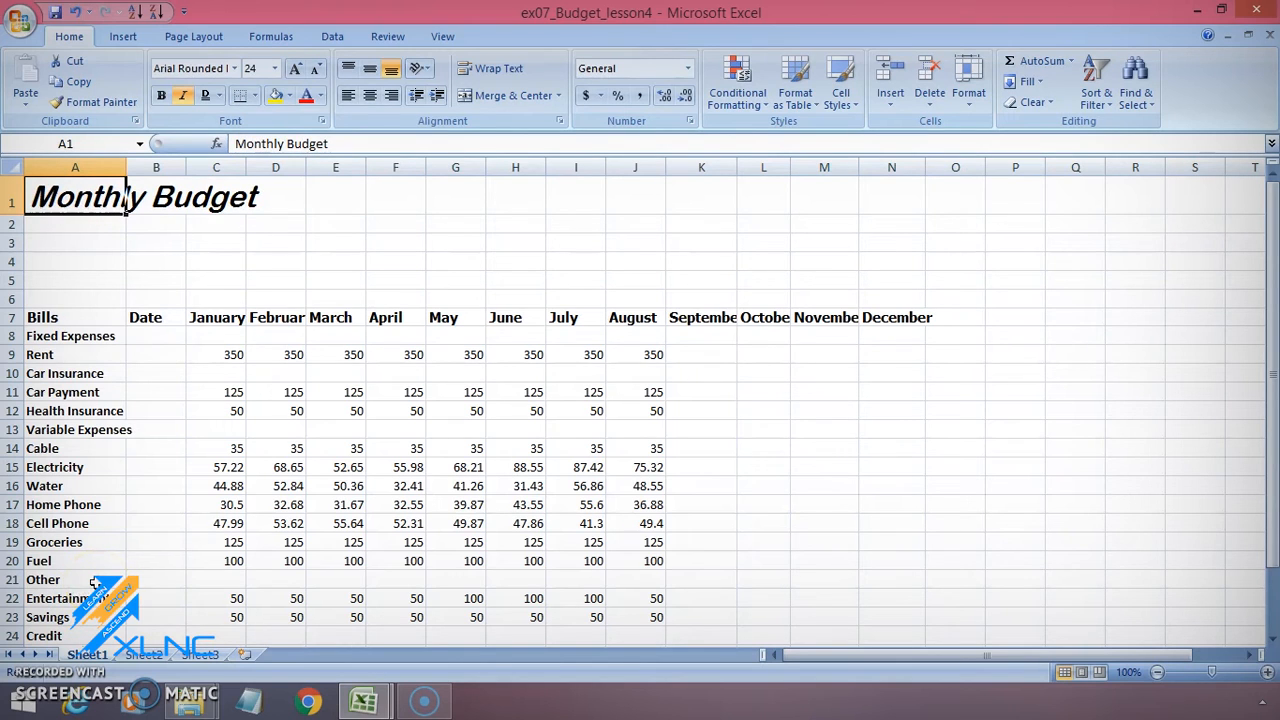
click(95, 243)
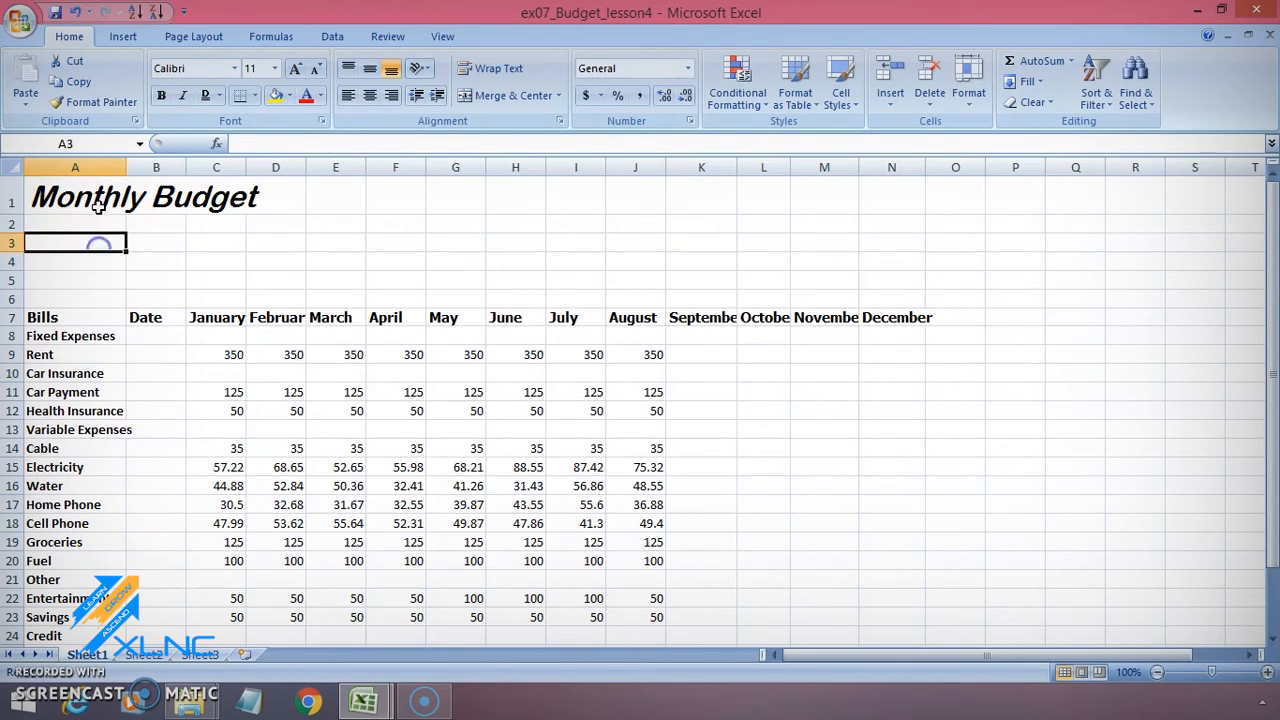
Color the Monthly Budget title's text medium blue, picked from the standard palette in the Colors dialog.
click(97, 200)
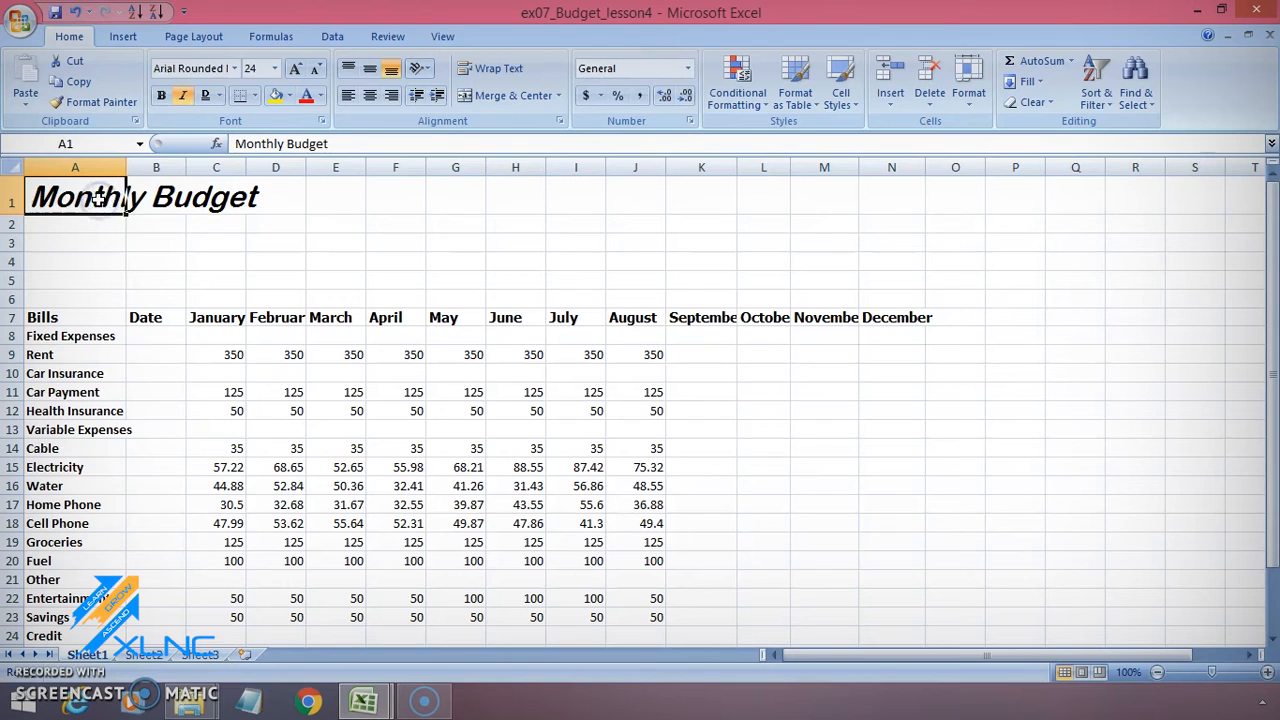
click(321, 97)
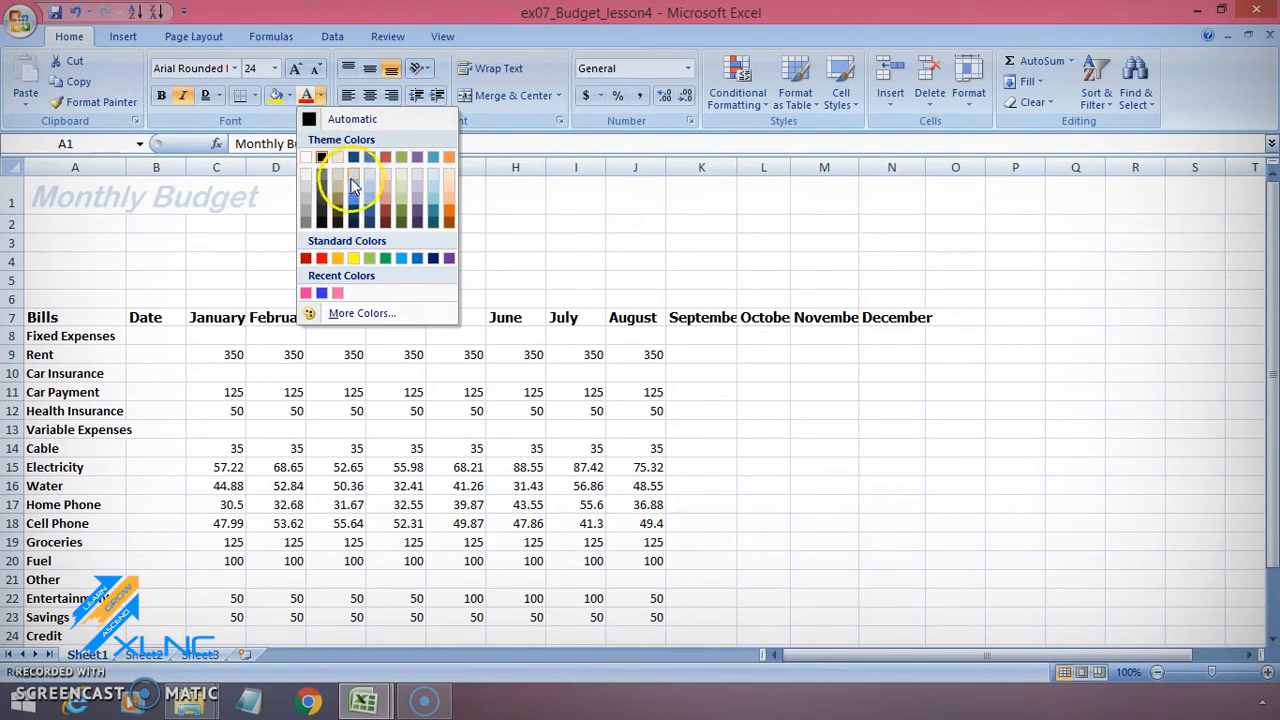
click(370, 313)
key(Escape)
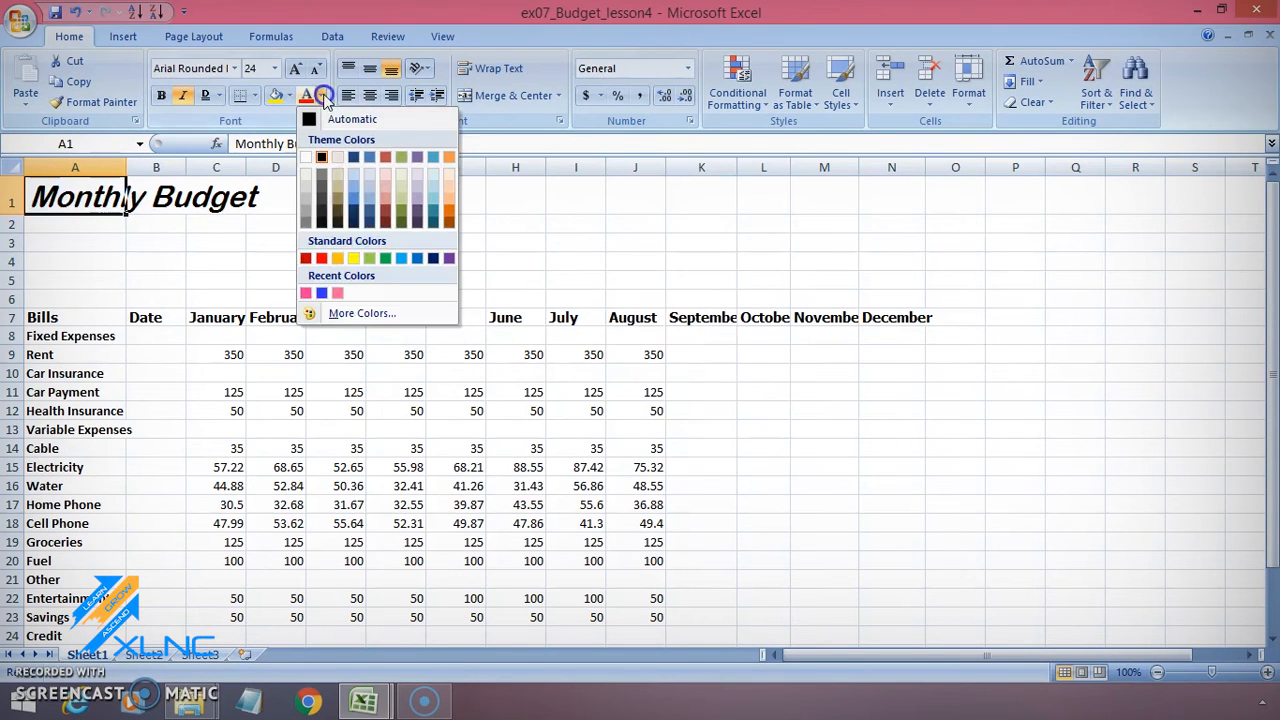
click(360, 313)
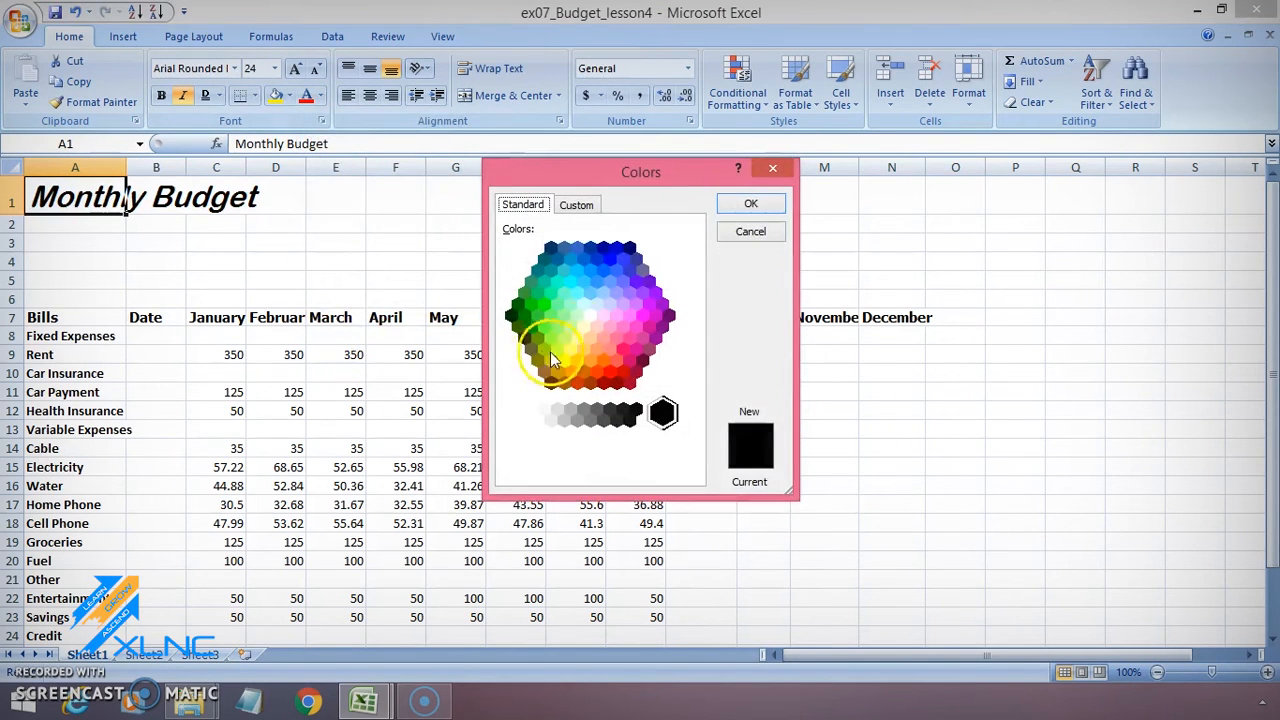
click(586, 257)
click(597, 260)
click(749, 205)
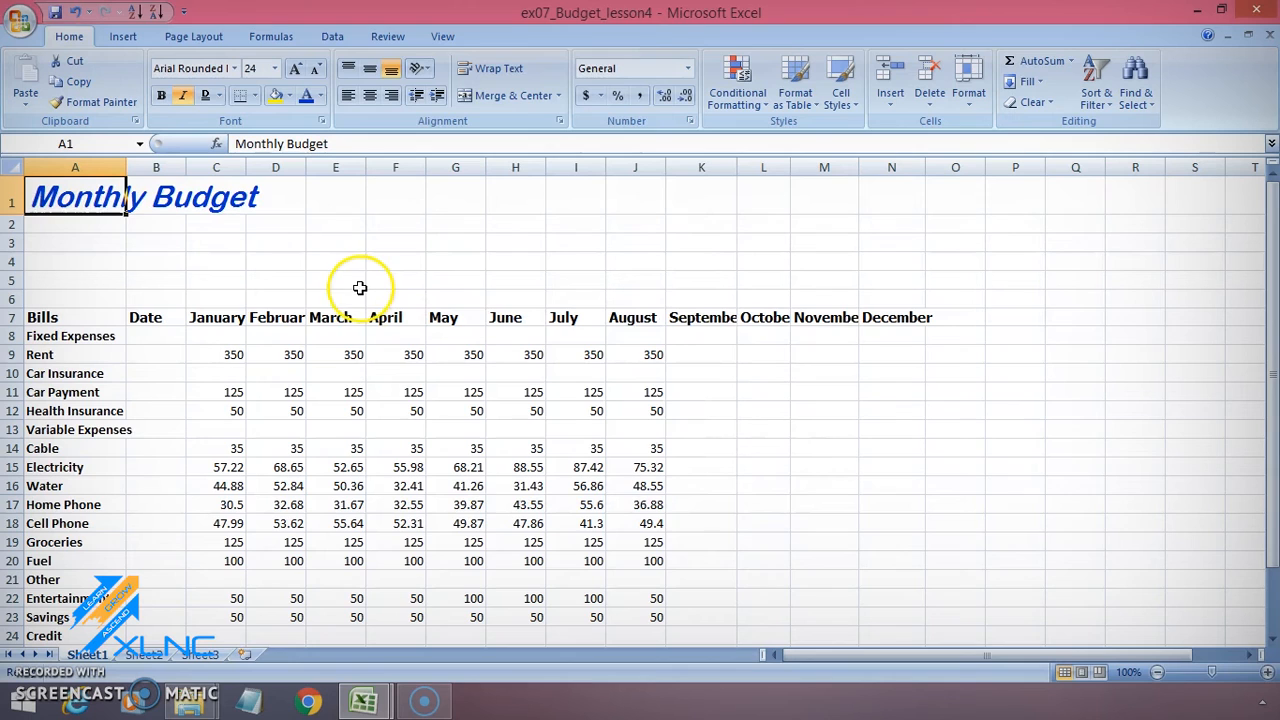
scroll(342, 336, down, 1)
scroll(342, 338, up, 1)
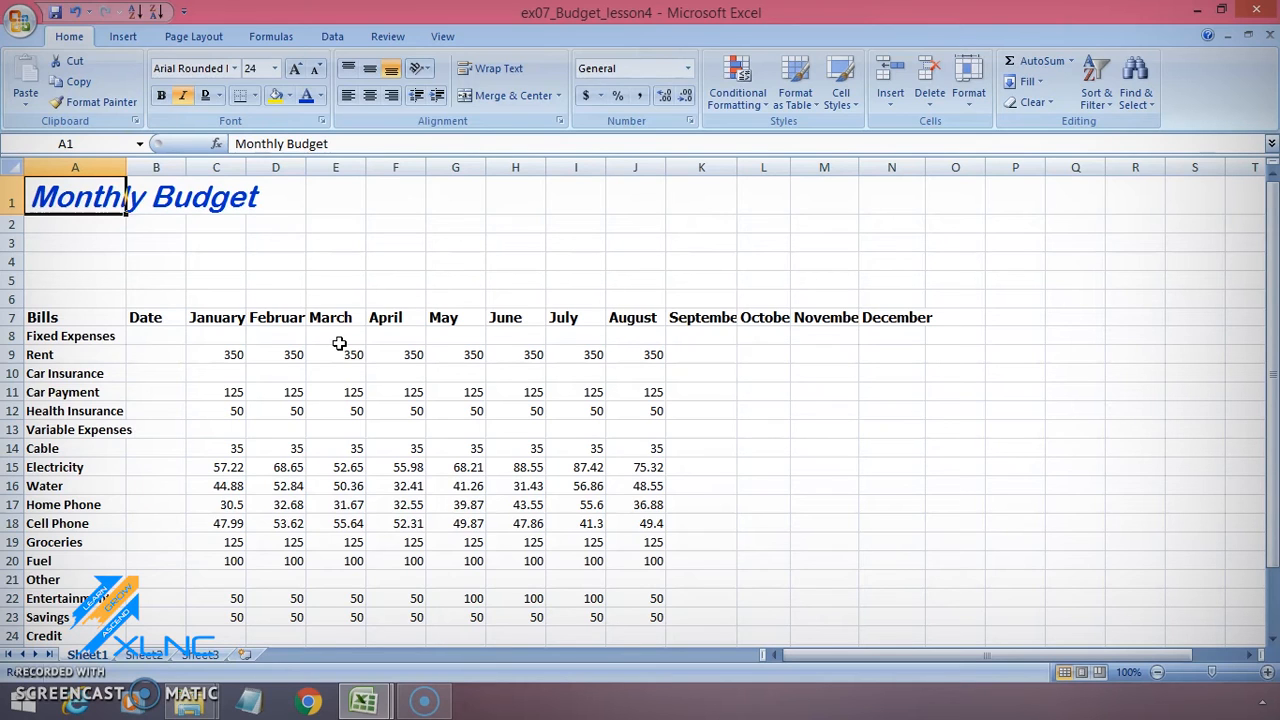
click(478, 263)
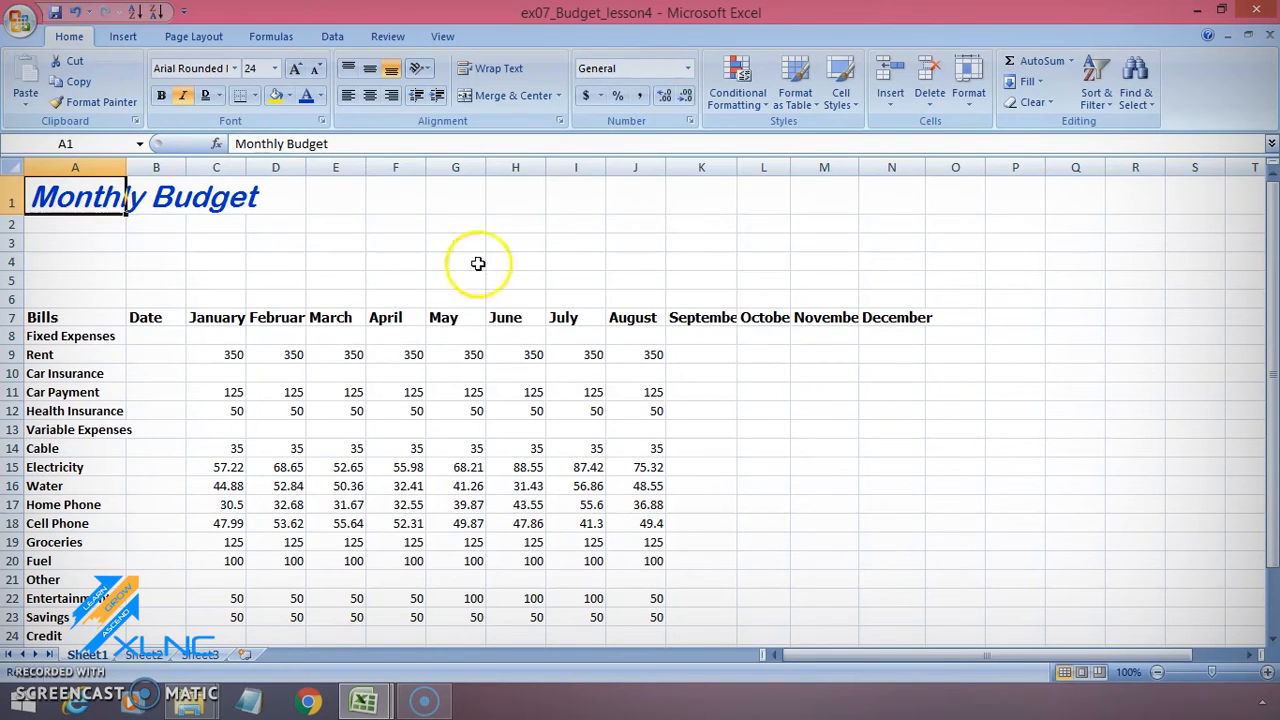
click(289, 97)
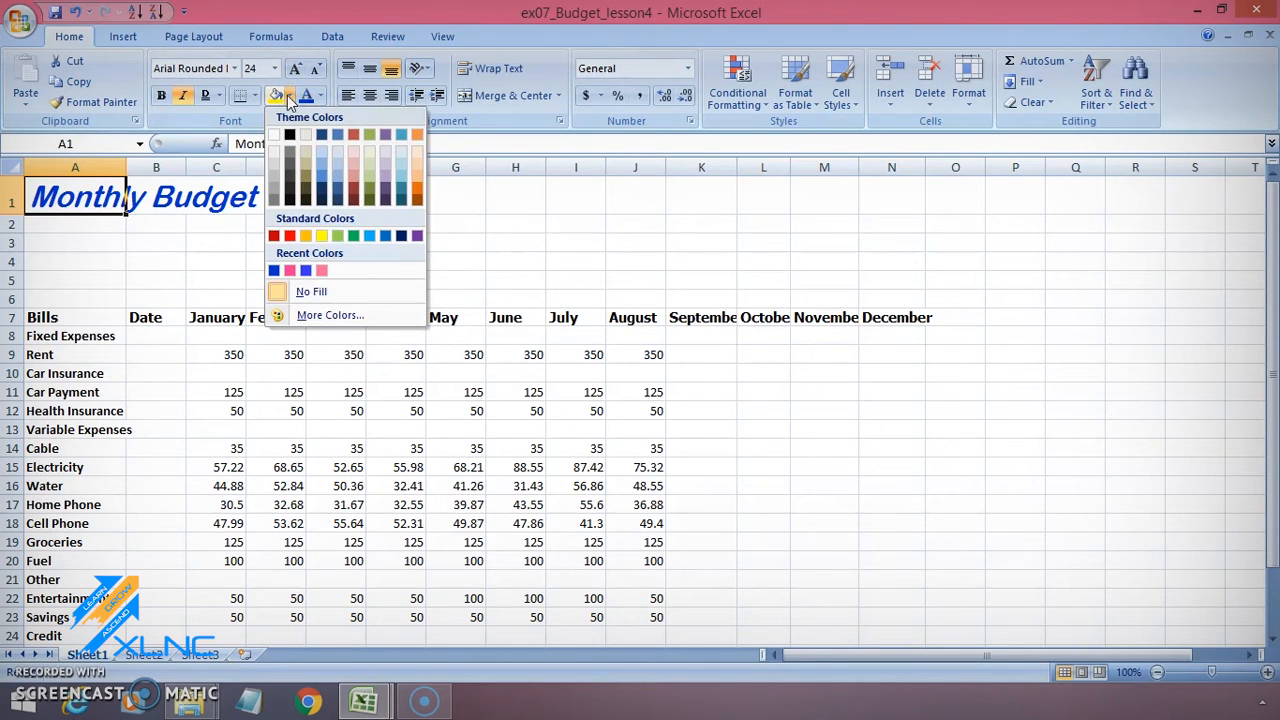
click(255, 97)
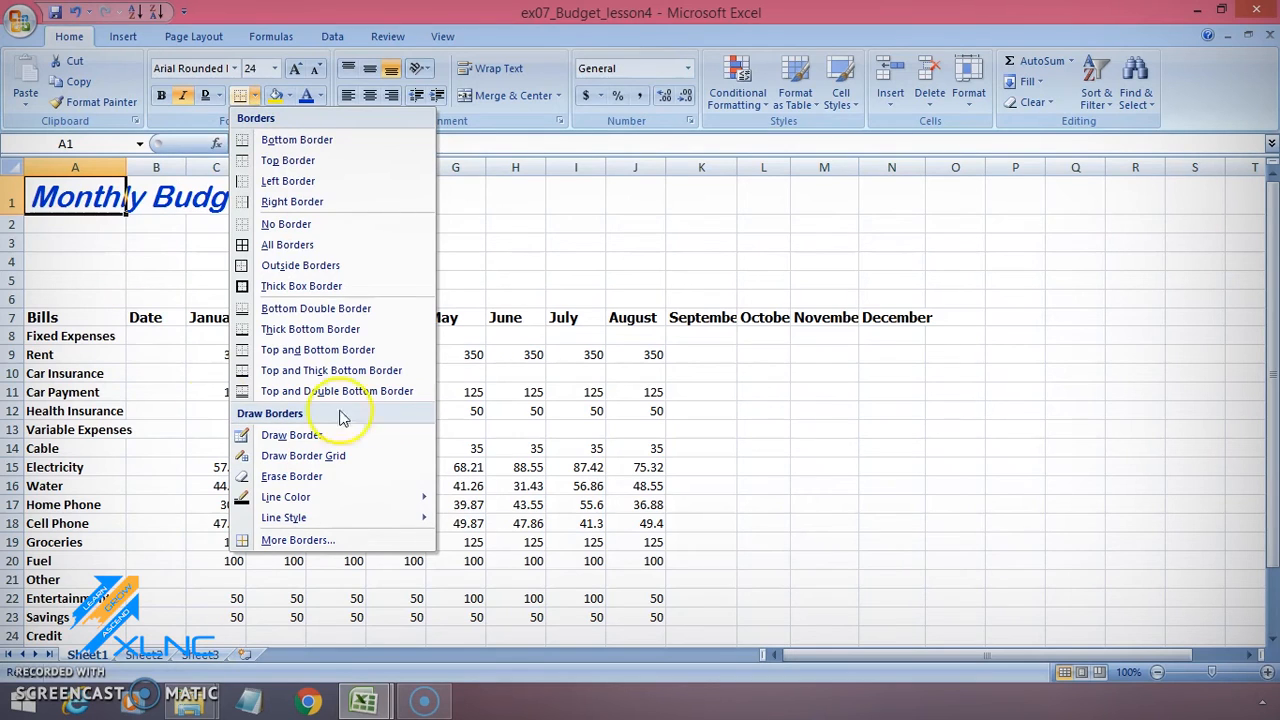
click(598, 362)
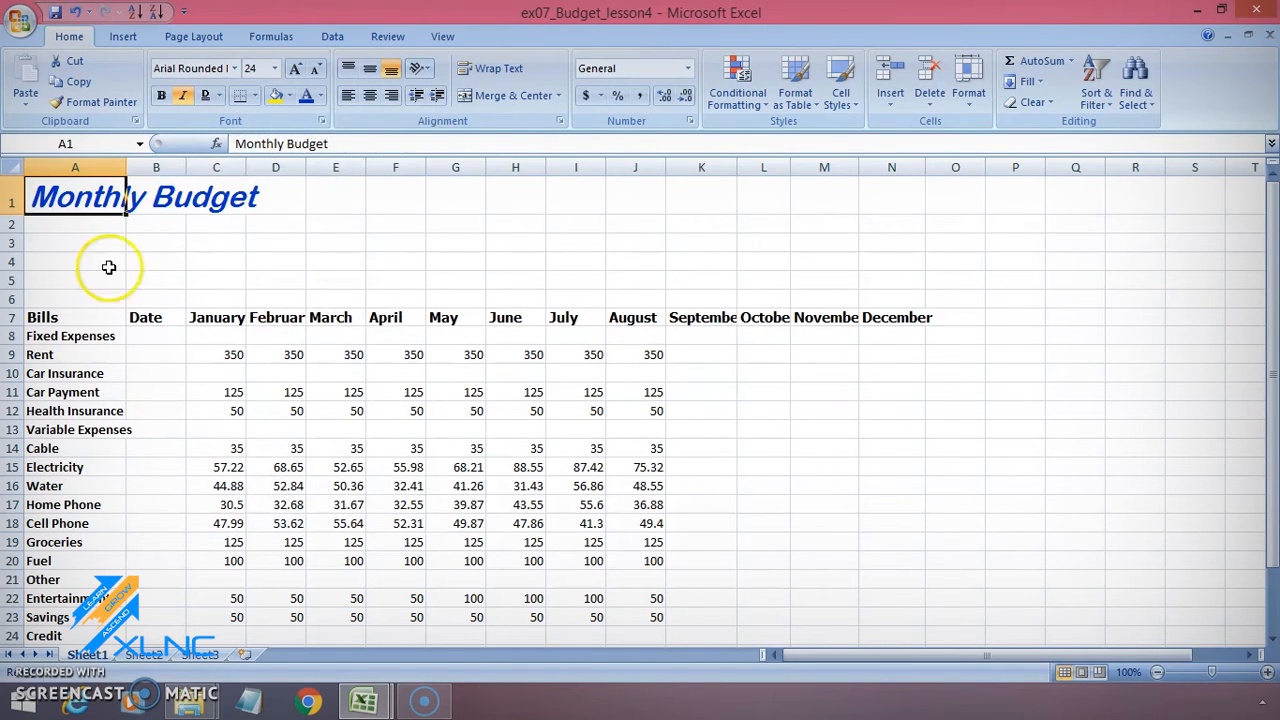
Apply a Thick Box Border around the header cells A7:N7, from Bills to December.
drag(47, 322, 905, 317)
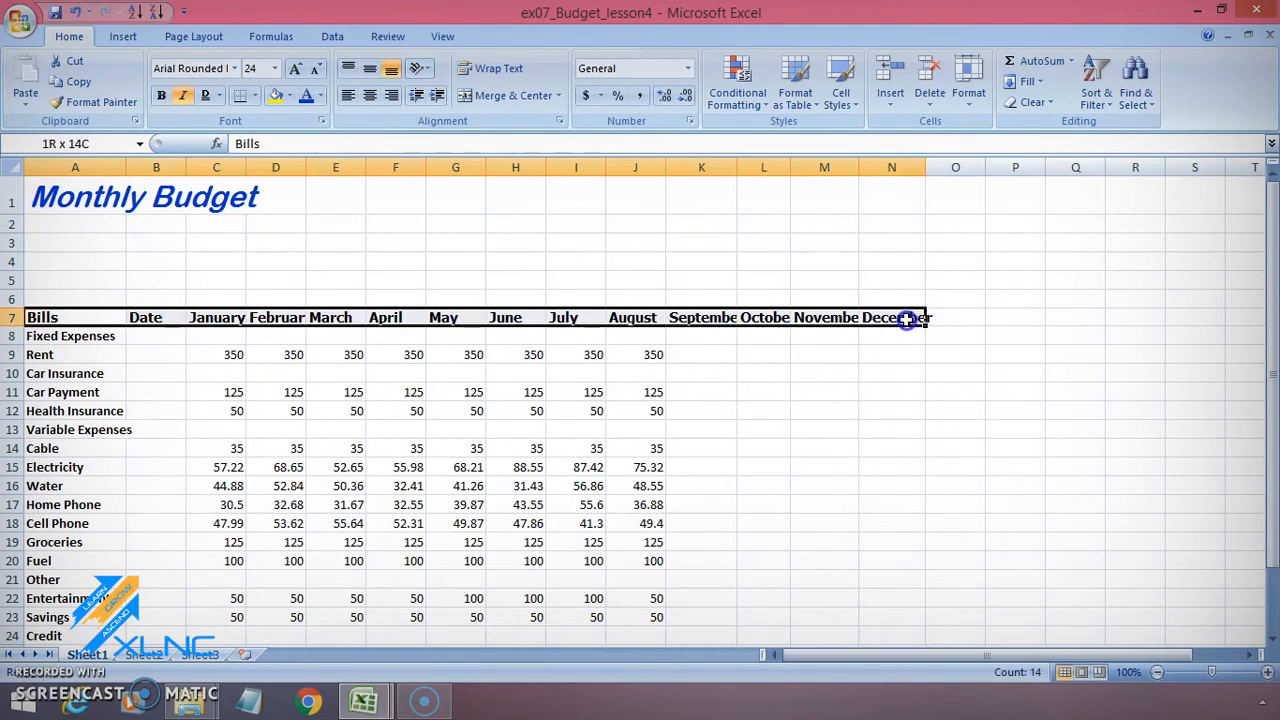
click(255, 96)
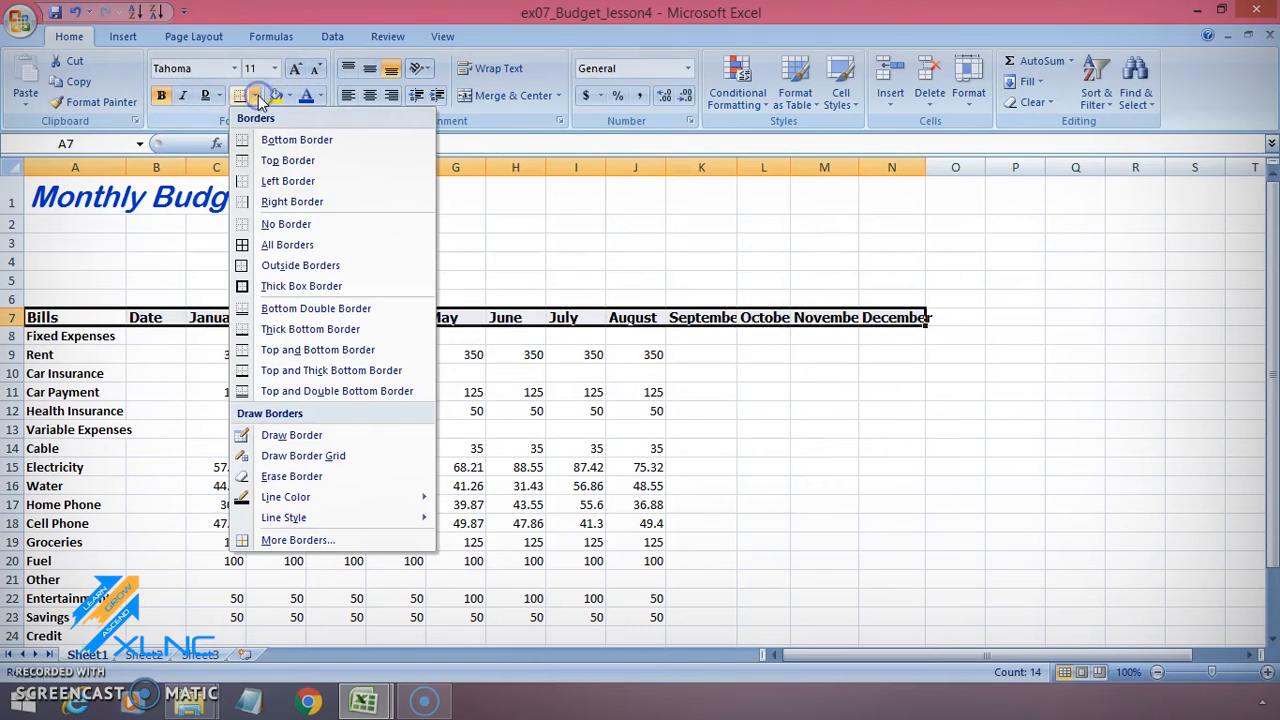
click(277, 289)
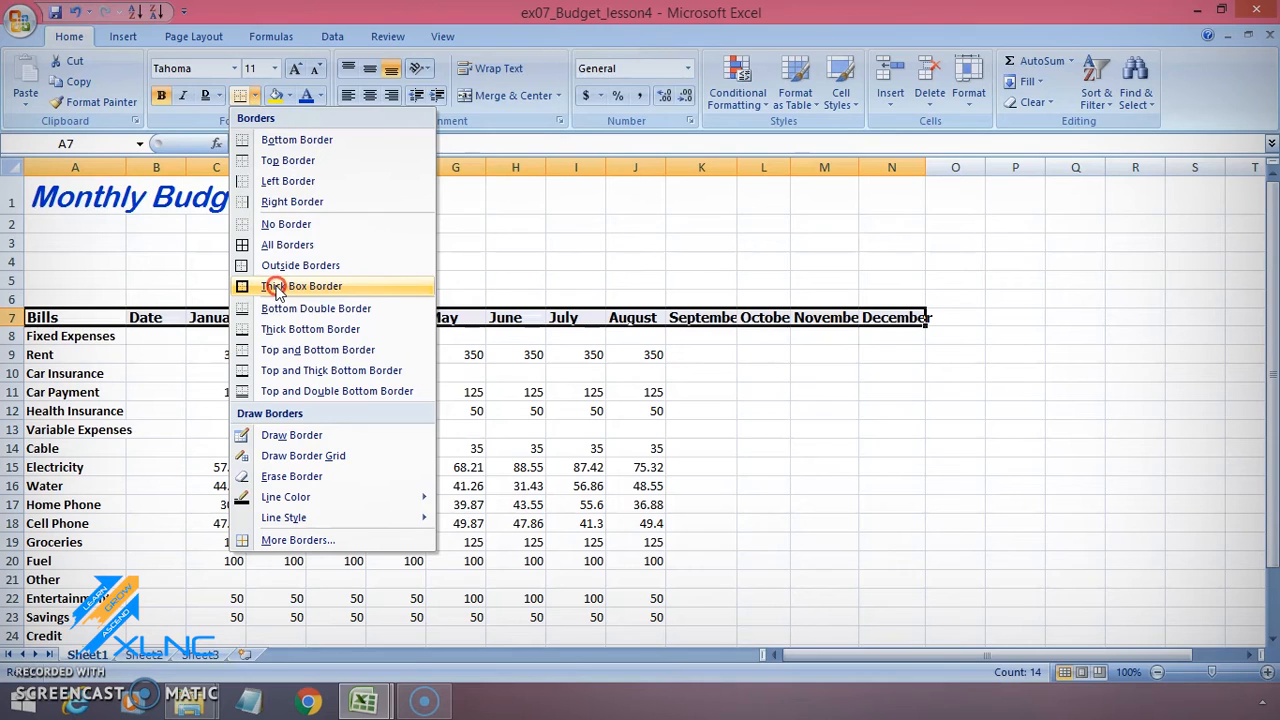
right_click(277, 289)
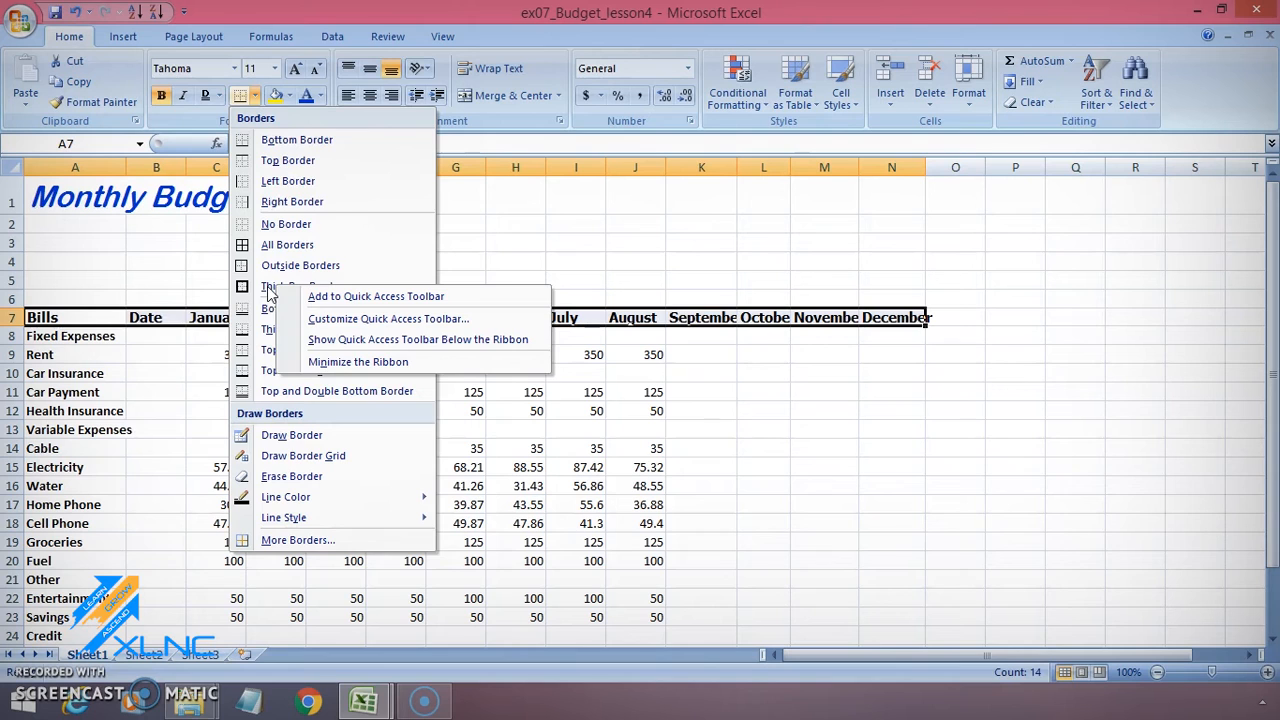
click(268, 292)
scroll(267, 313, down, 1)
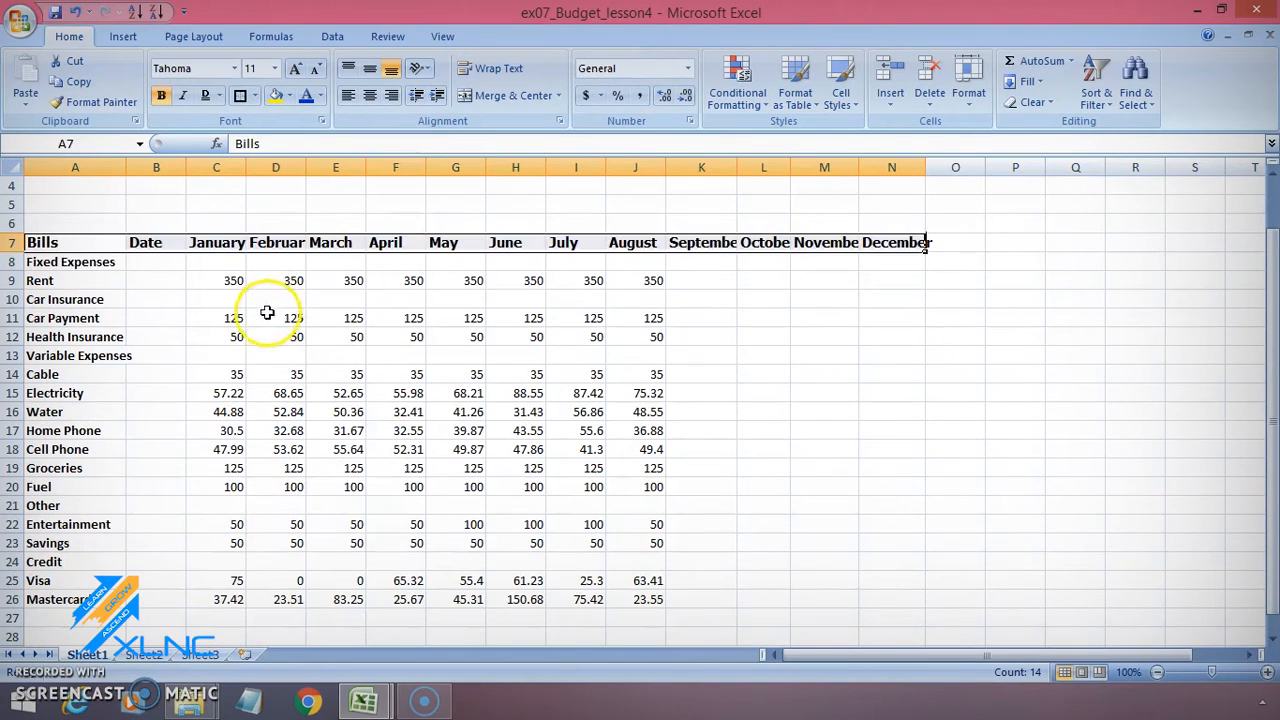
click(267, 313)
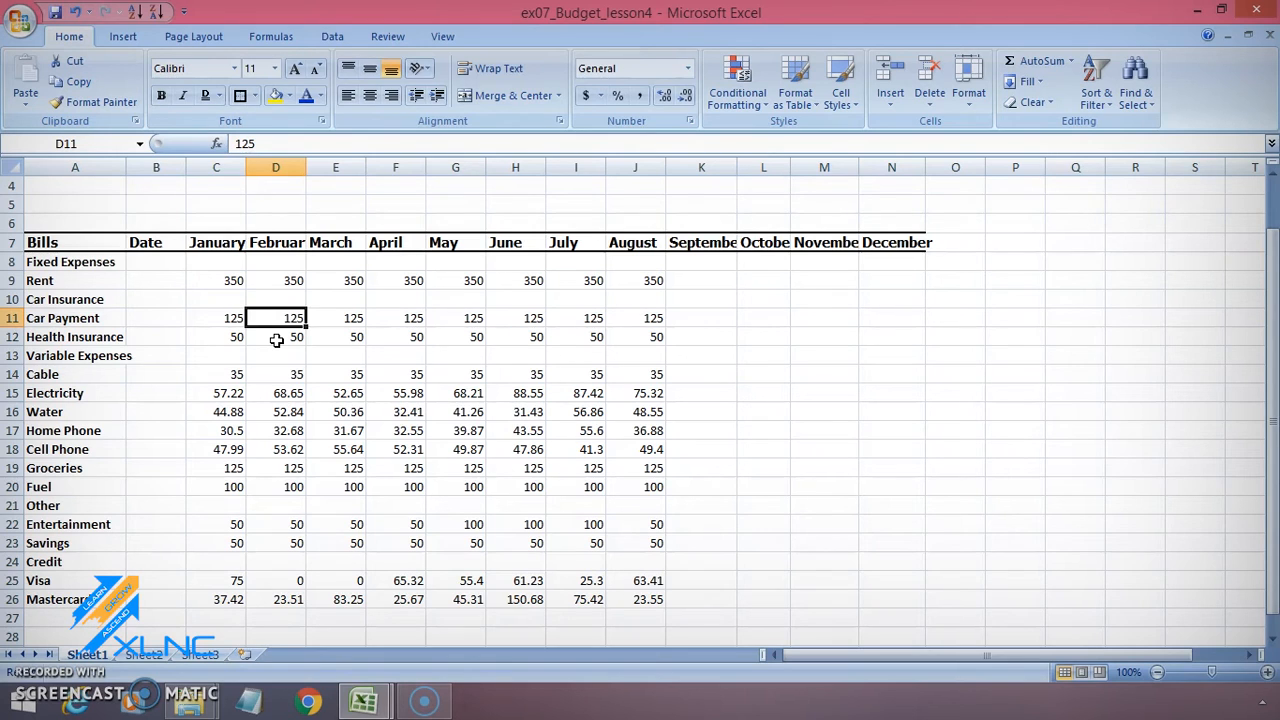
Apply the same Thick Box Border to the entire Variable Expenses row 13 and the entire Credit row 24.
click(15, 355)
click(240, 95)
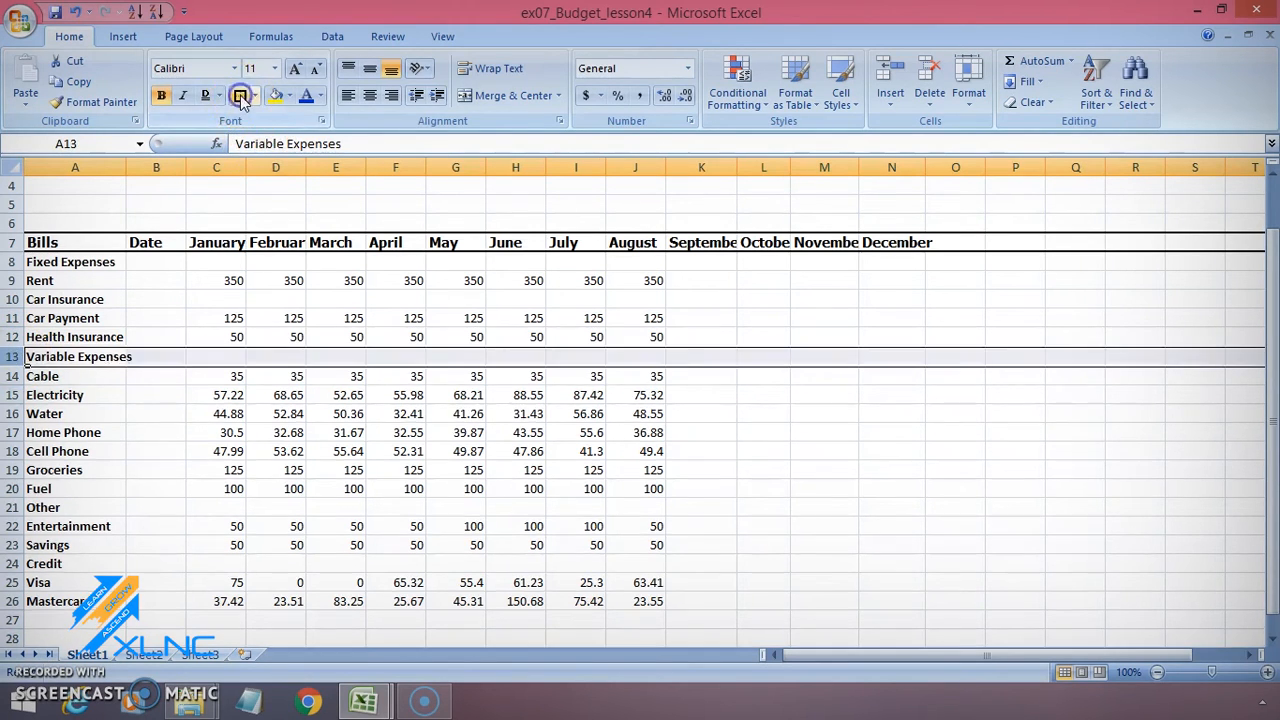
click(12, 563)
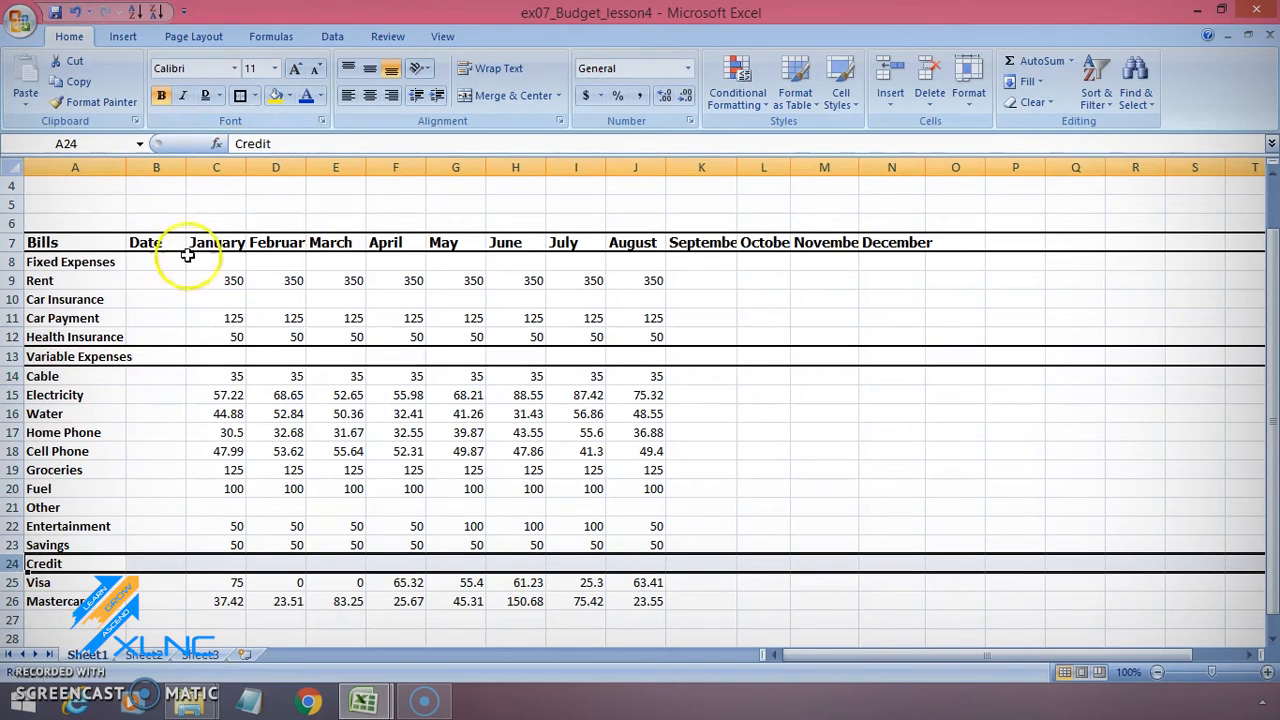
click(240, 95)
click(180, 283)
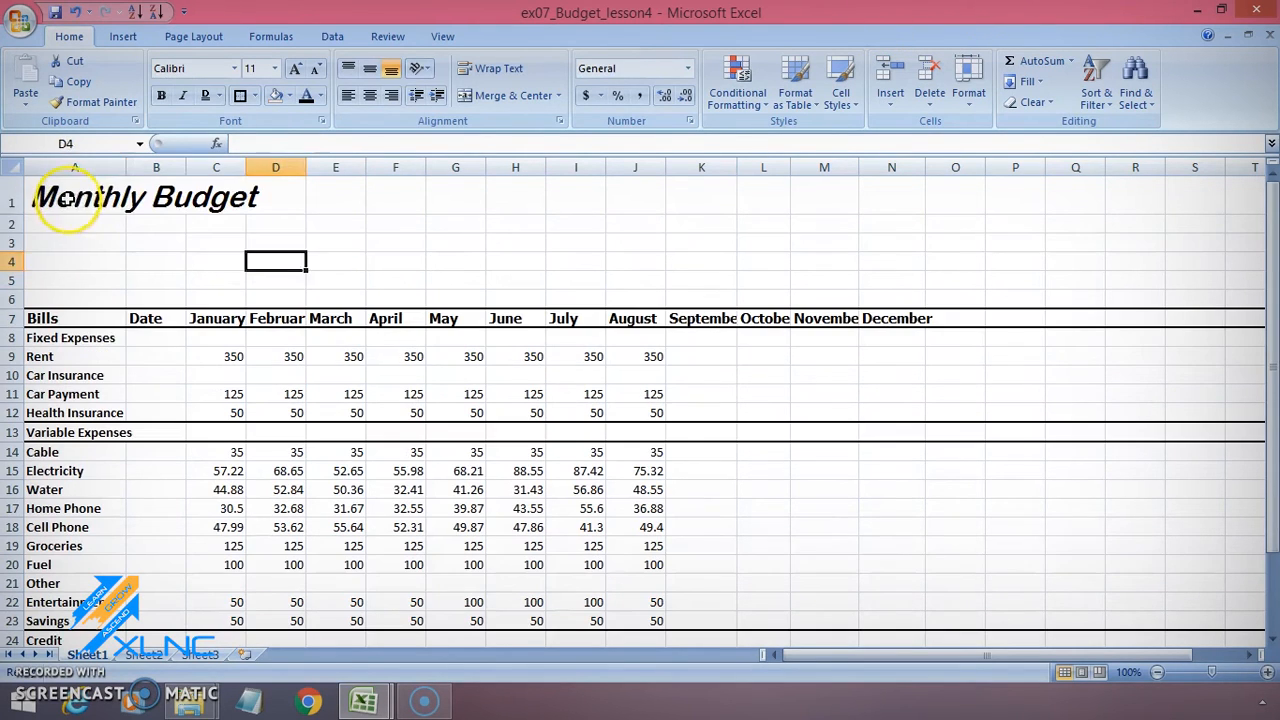
Fill the title cells A1:D1 with a medium blue shade from the theme colors.
drag(64, 199, 289, 193)
click(291, 96)
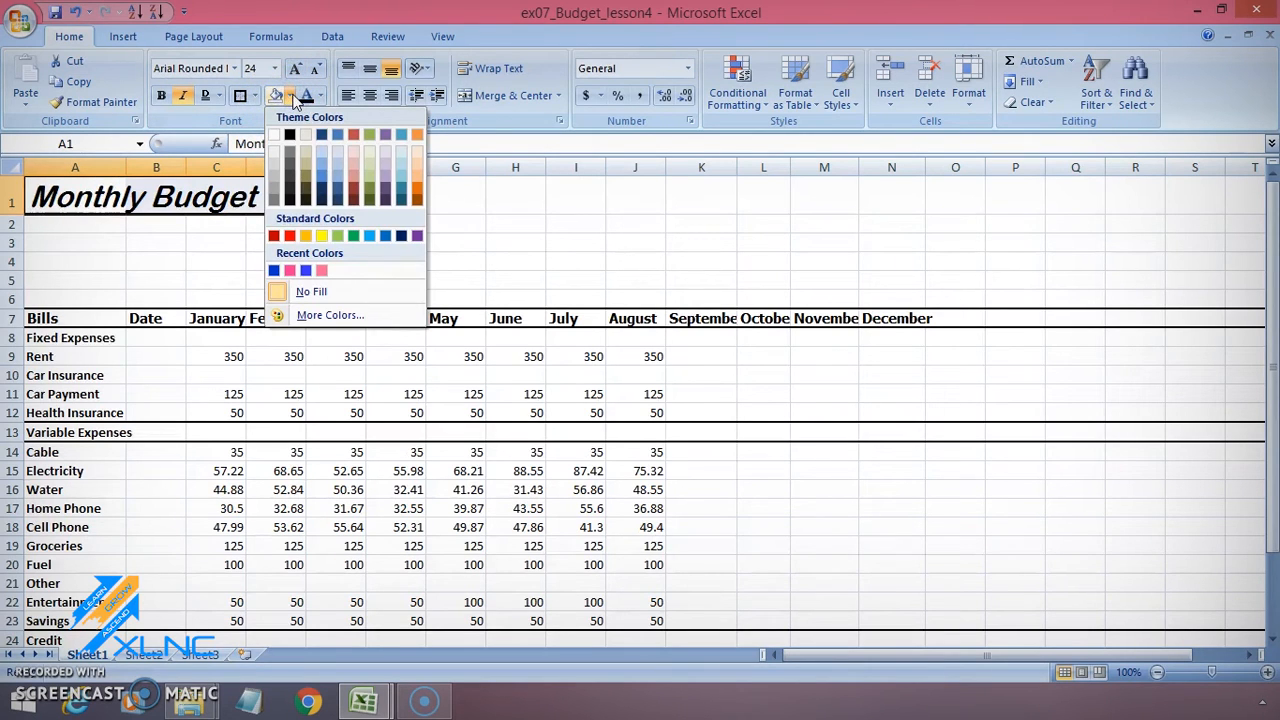
click(325, 178)
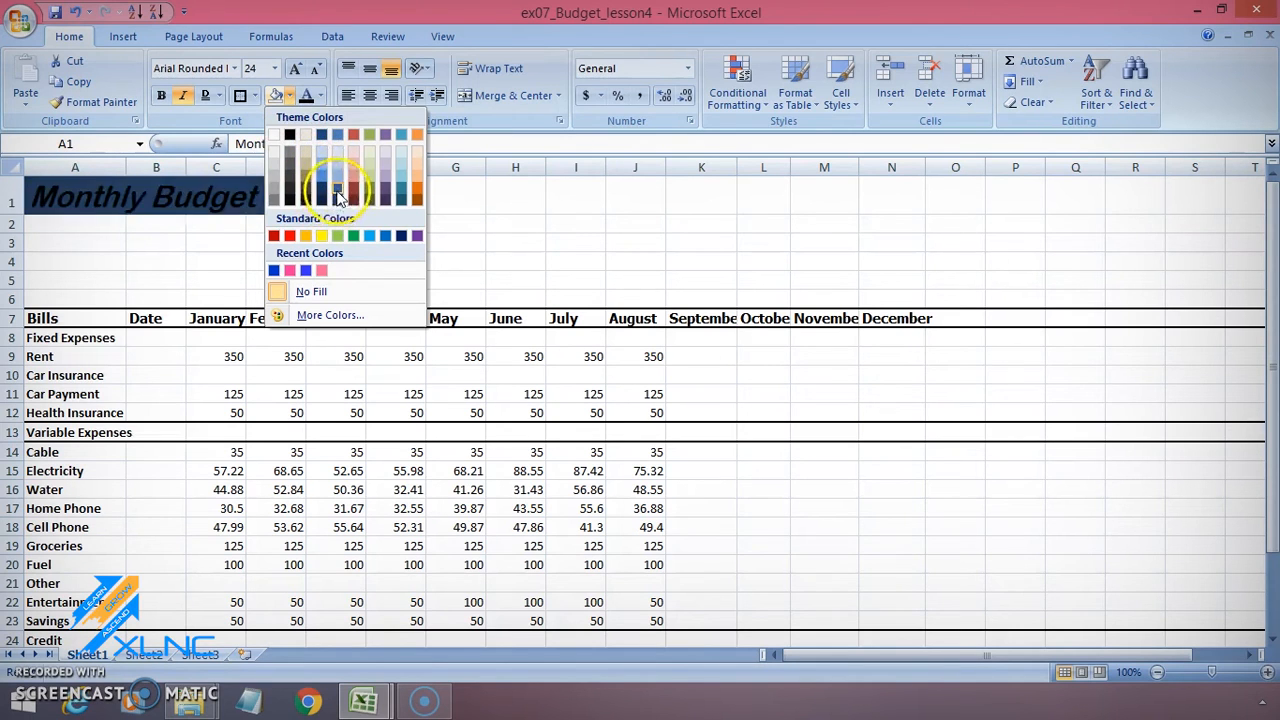
click(322, 177)
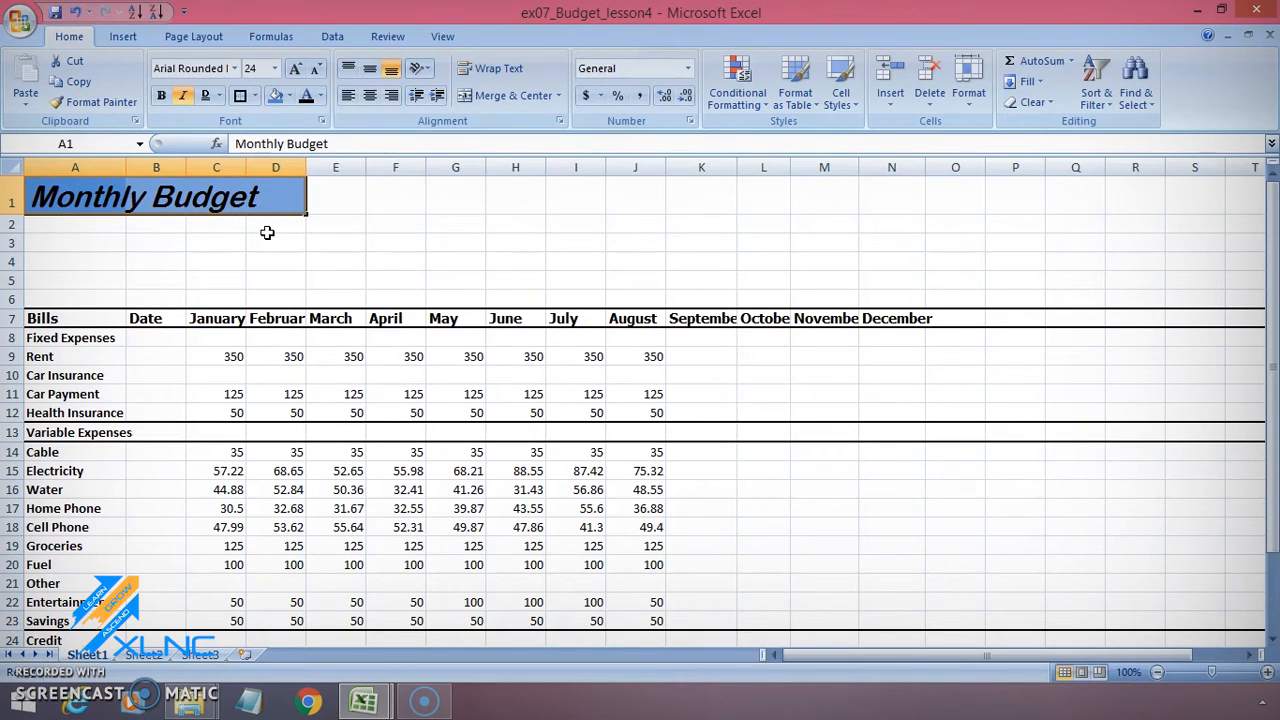
Change the Monthly Budget title's font color to white.
click(320, 96)
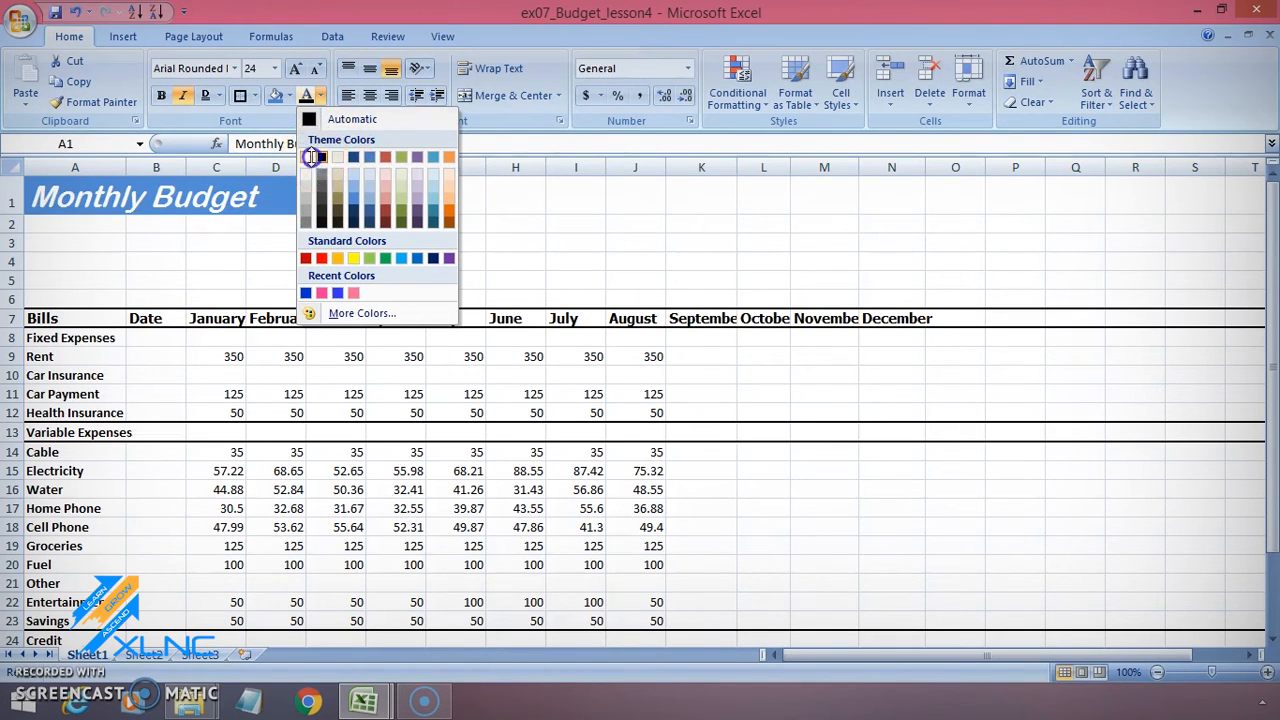
click(306, 157)
click(315, 197)
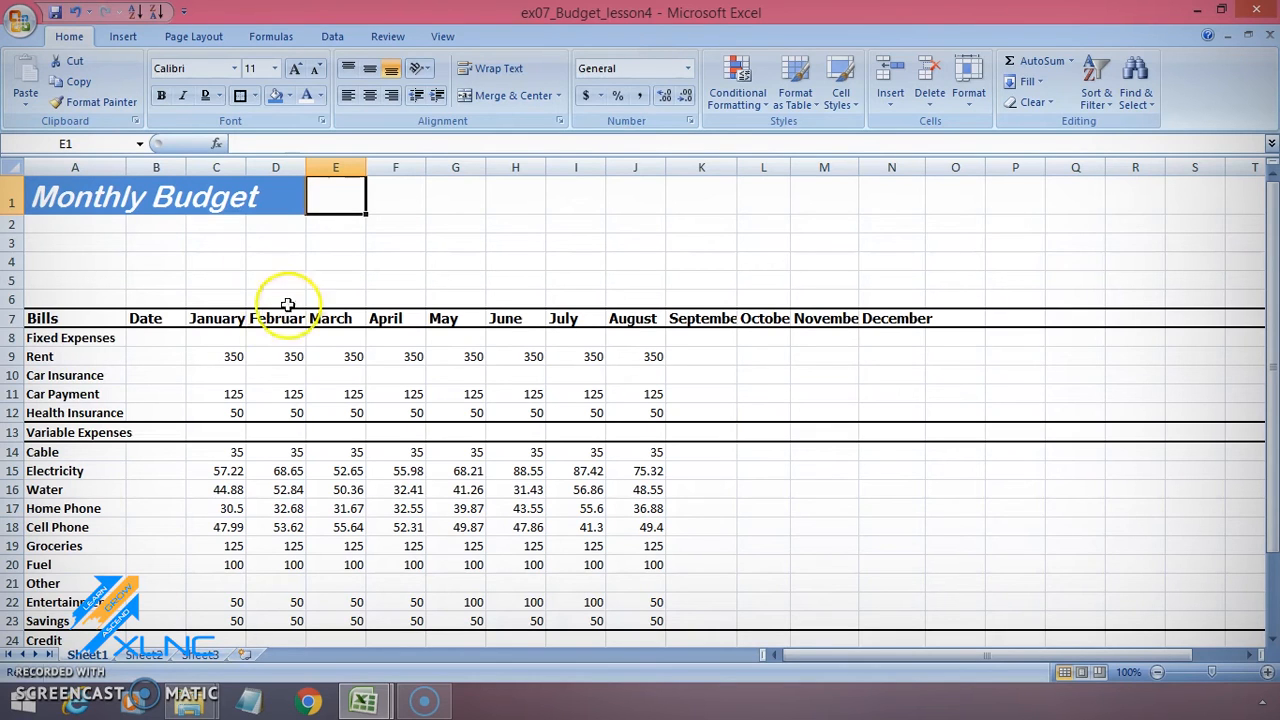
Format the January fixed expense cells C8:C12 as Currency.
click(222, 340)
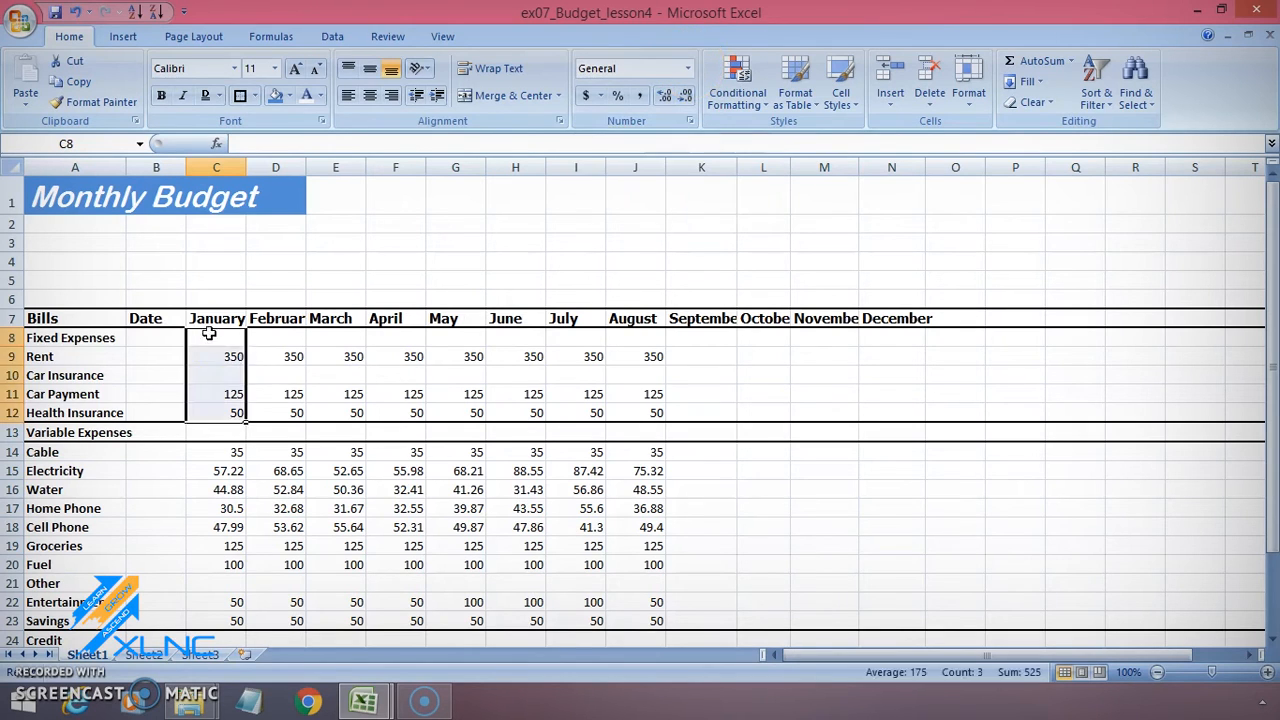
click(211, 338)
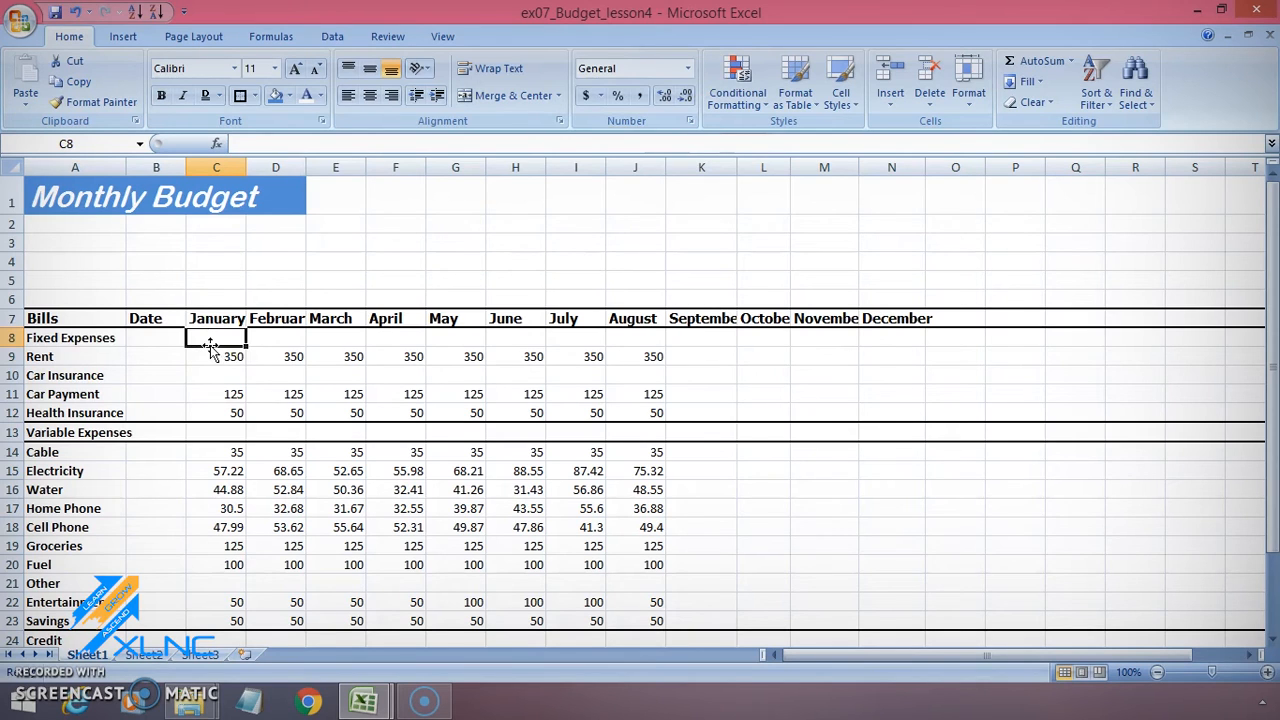
drag(214, 342, 220, 414)
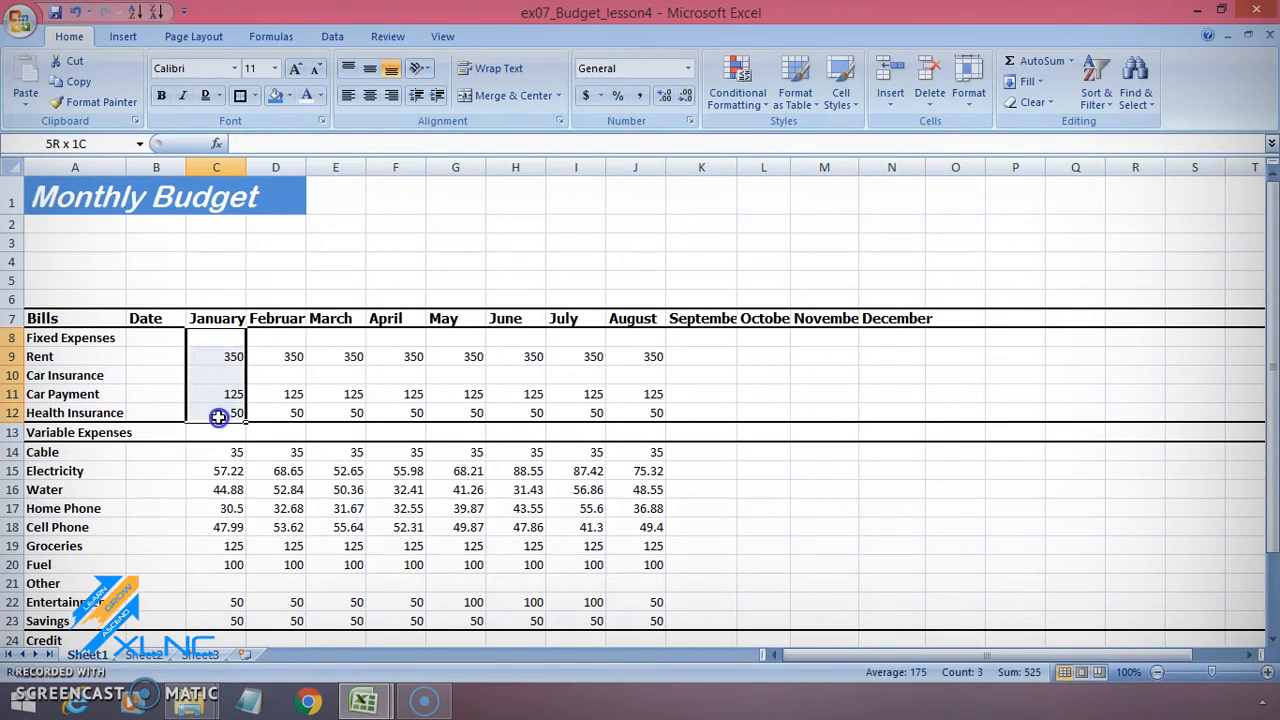
click(688, 68)
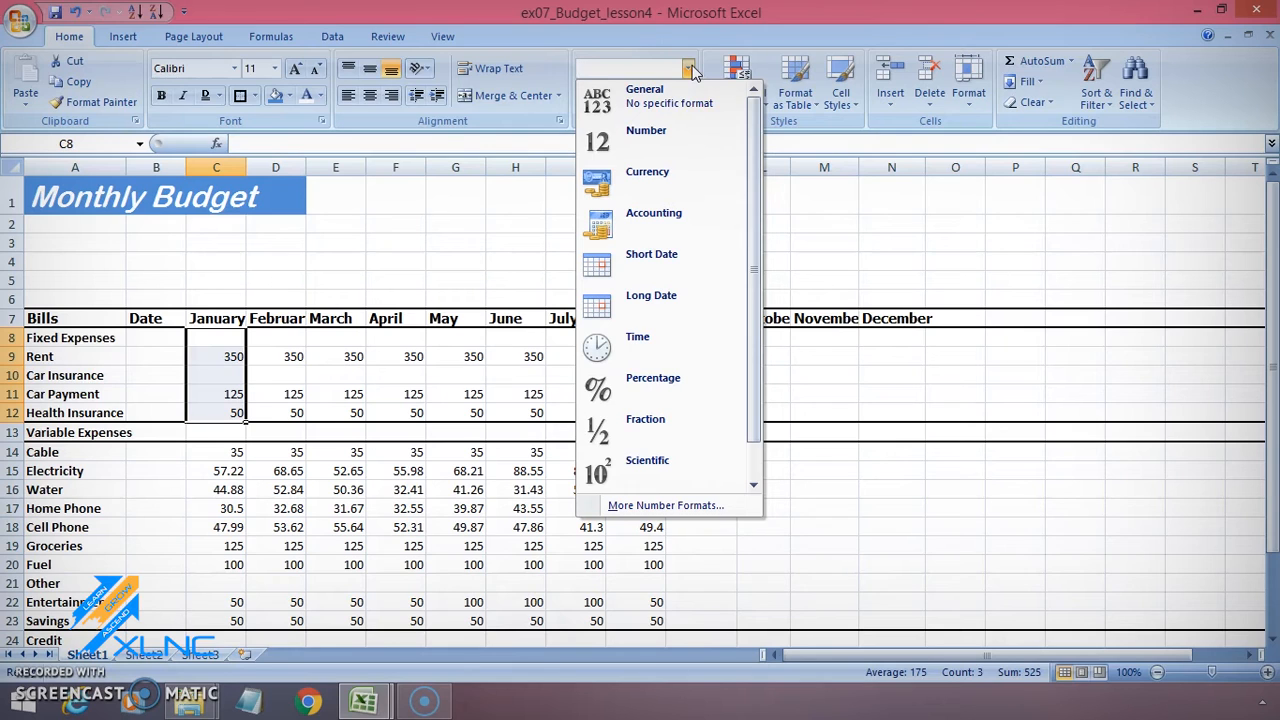
click(640, 180)
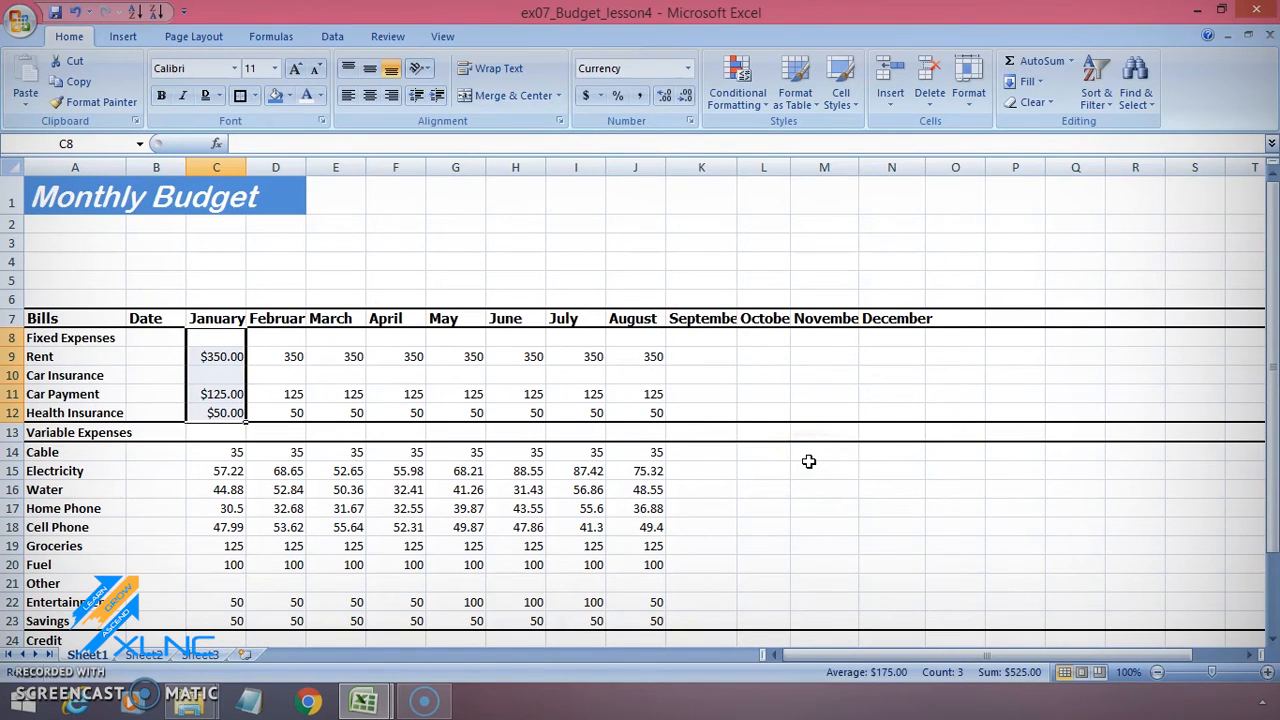
click(601, 97)
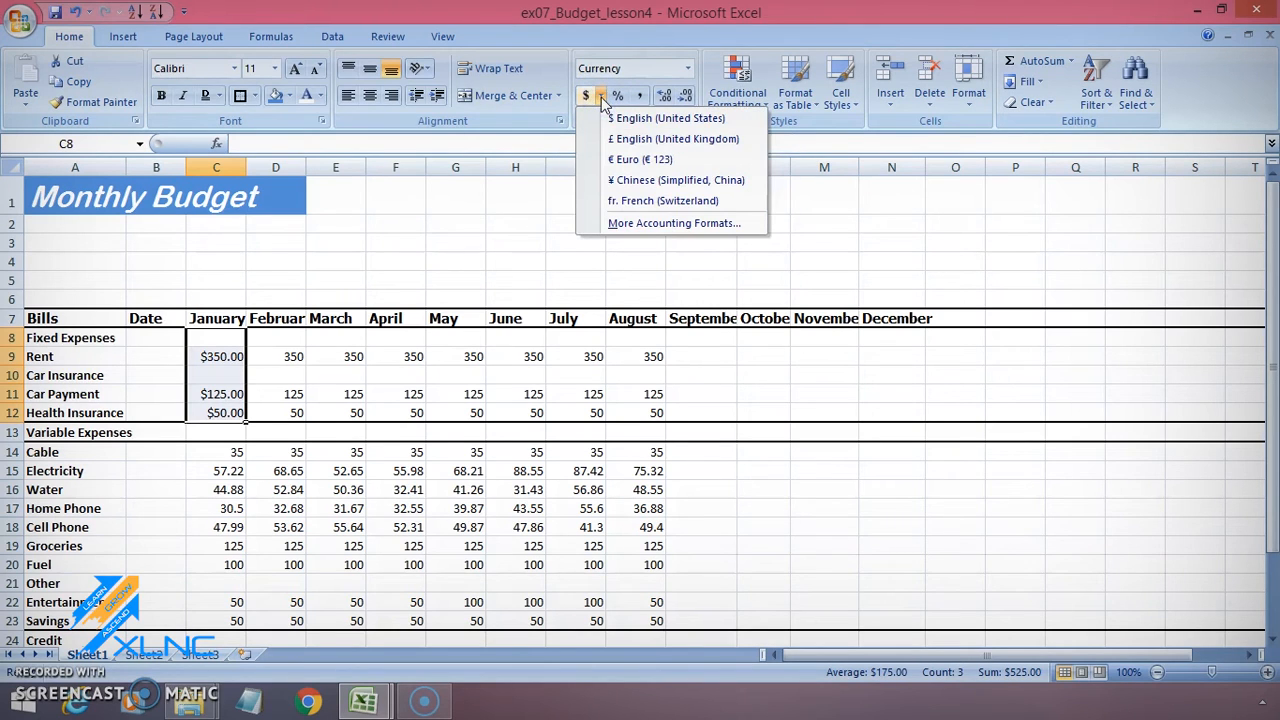
click(601, 97)
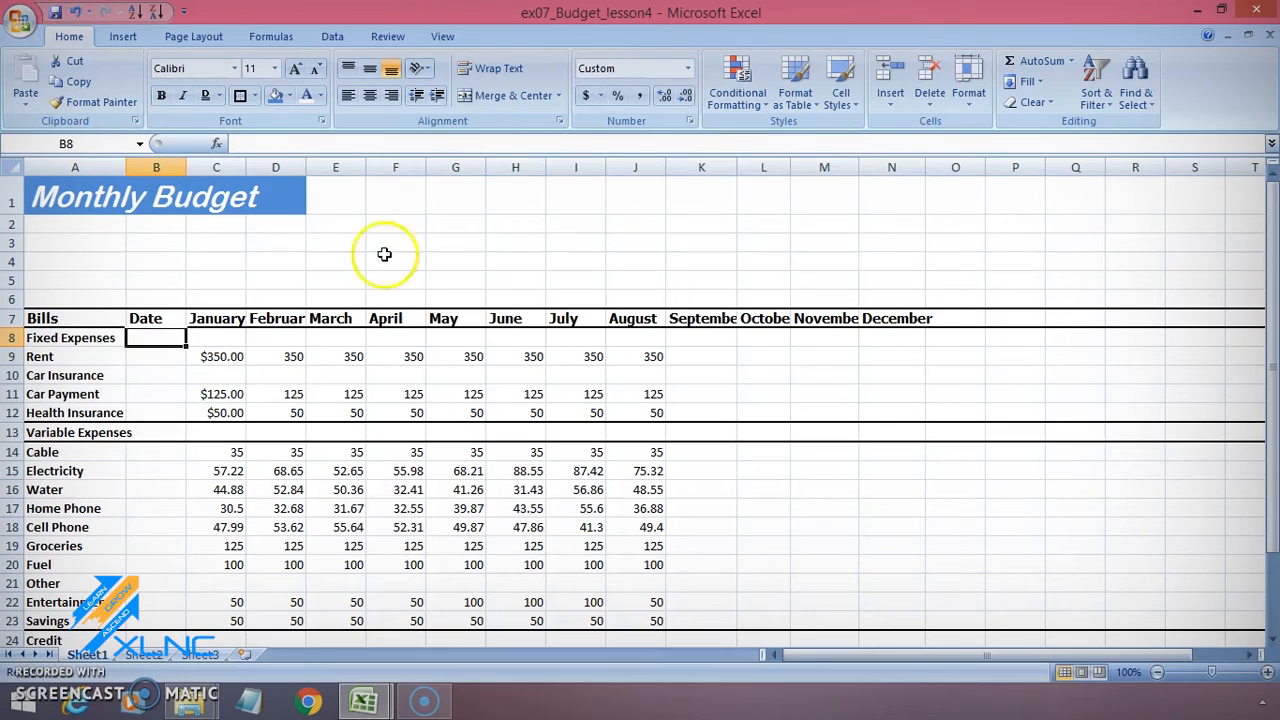
Enter the date 9/8 in cell B8 beside Fixed Expenses and give it the Short Date format.
text(9/8)
key(Return)
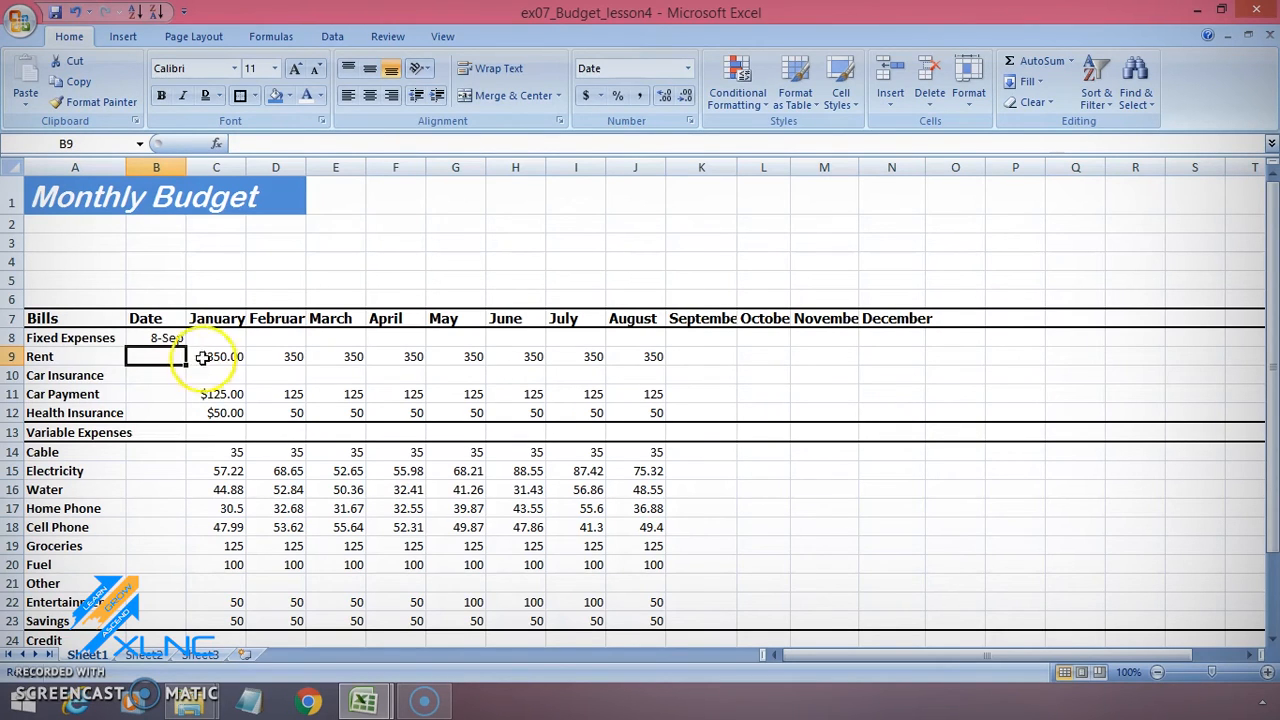
click(150, 338)
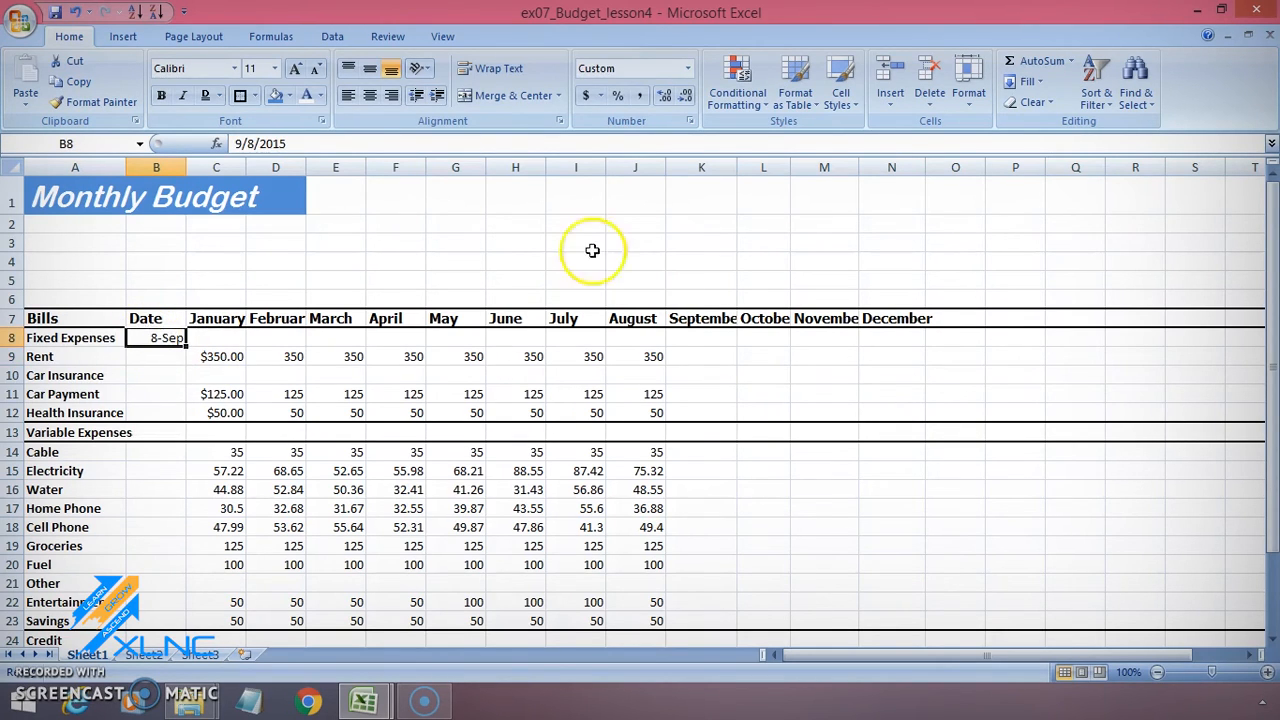
click(688, 70)
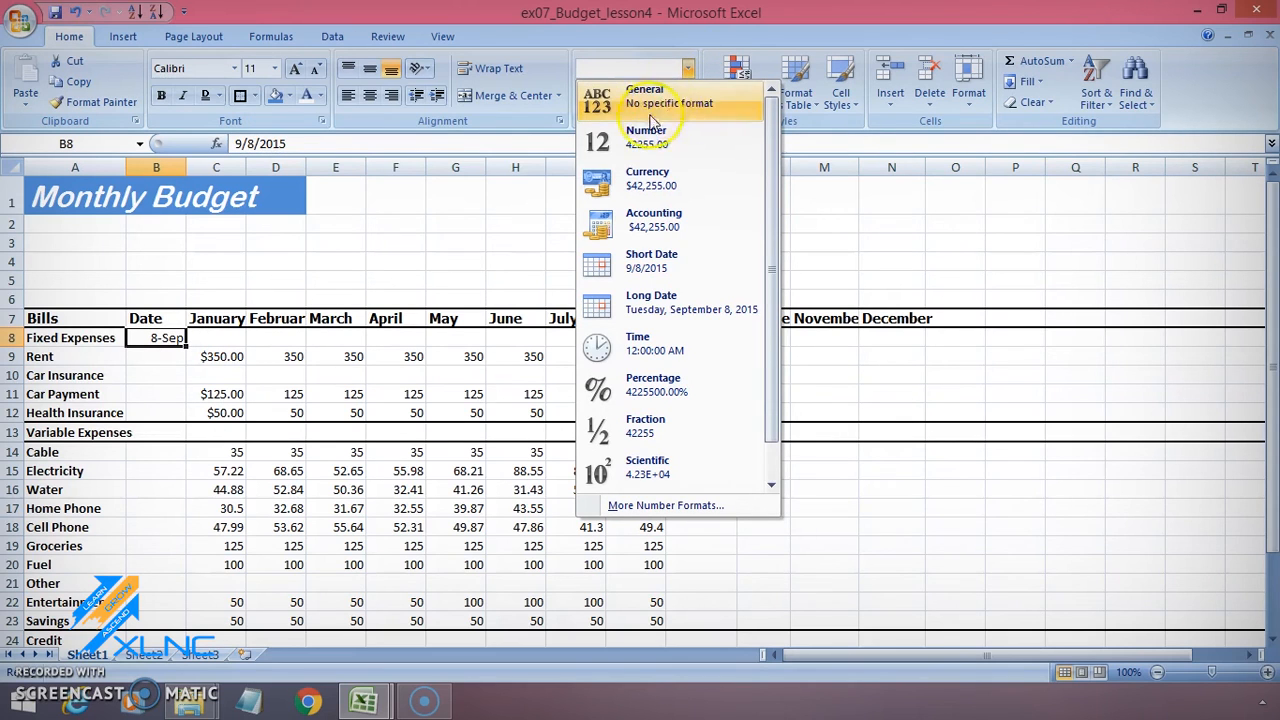
click(680, 268)
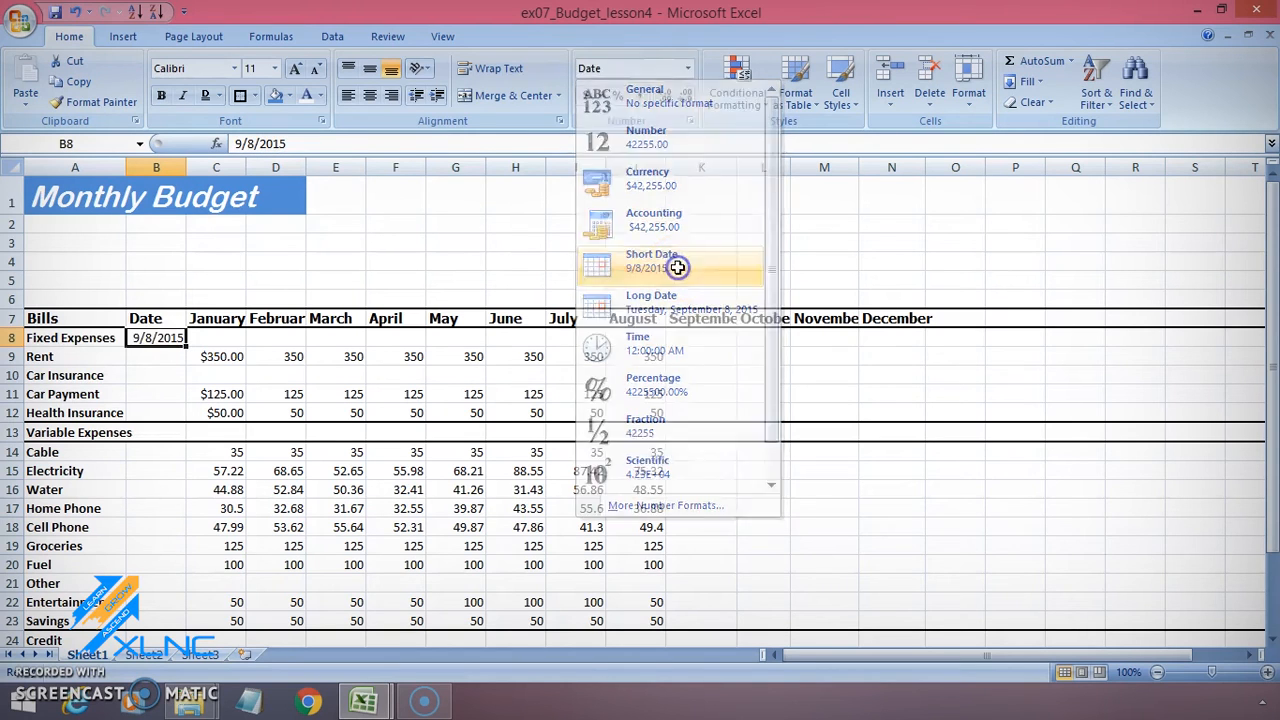
Apply the Short Date format to the empty Date cells B9:B12.
click(162, 357)
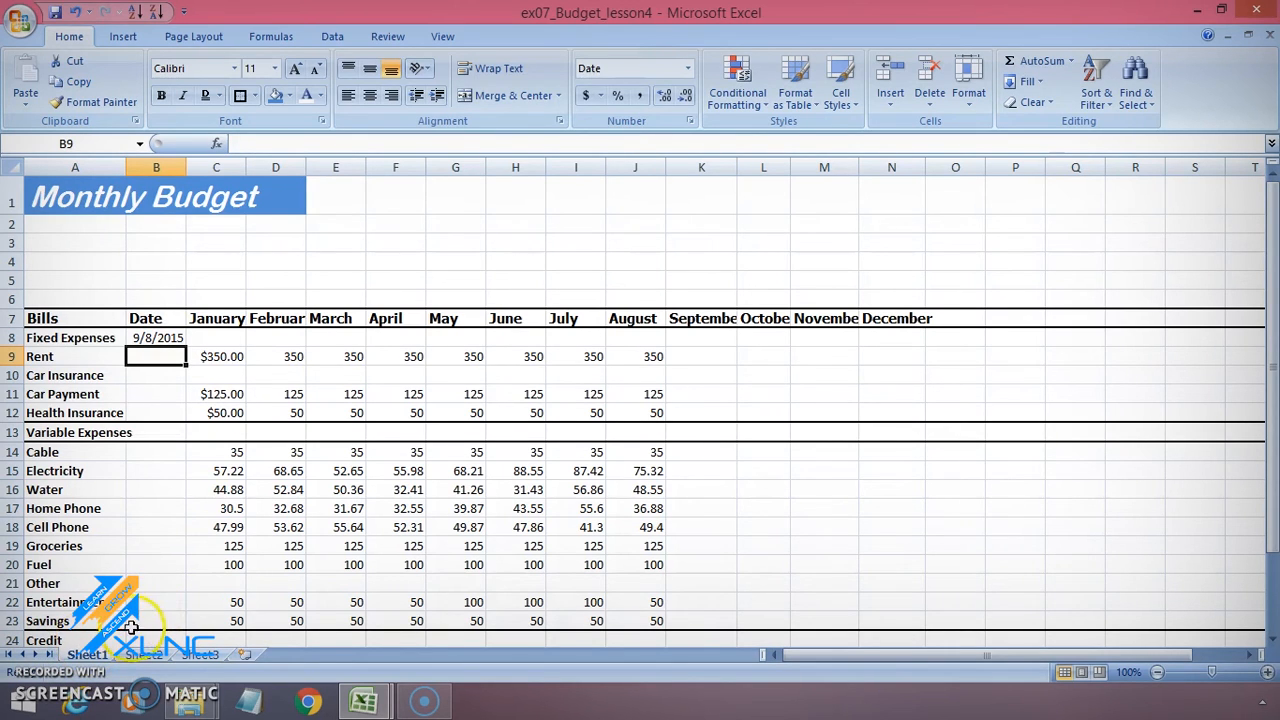
drag(153, 355, 161, 420)
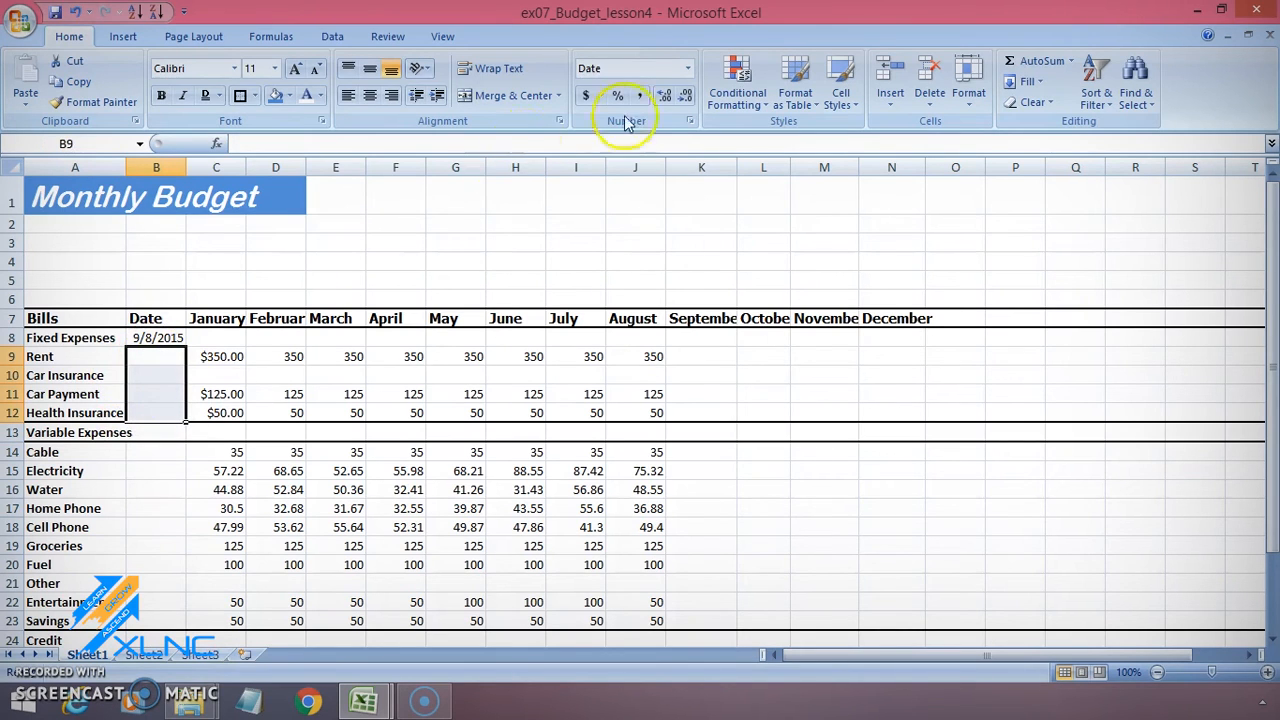
click(687, 69)
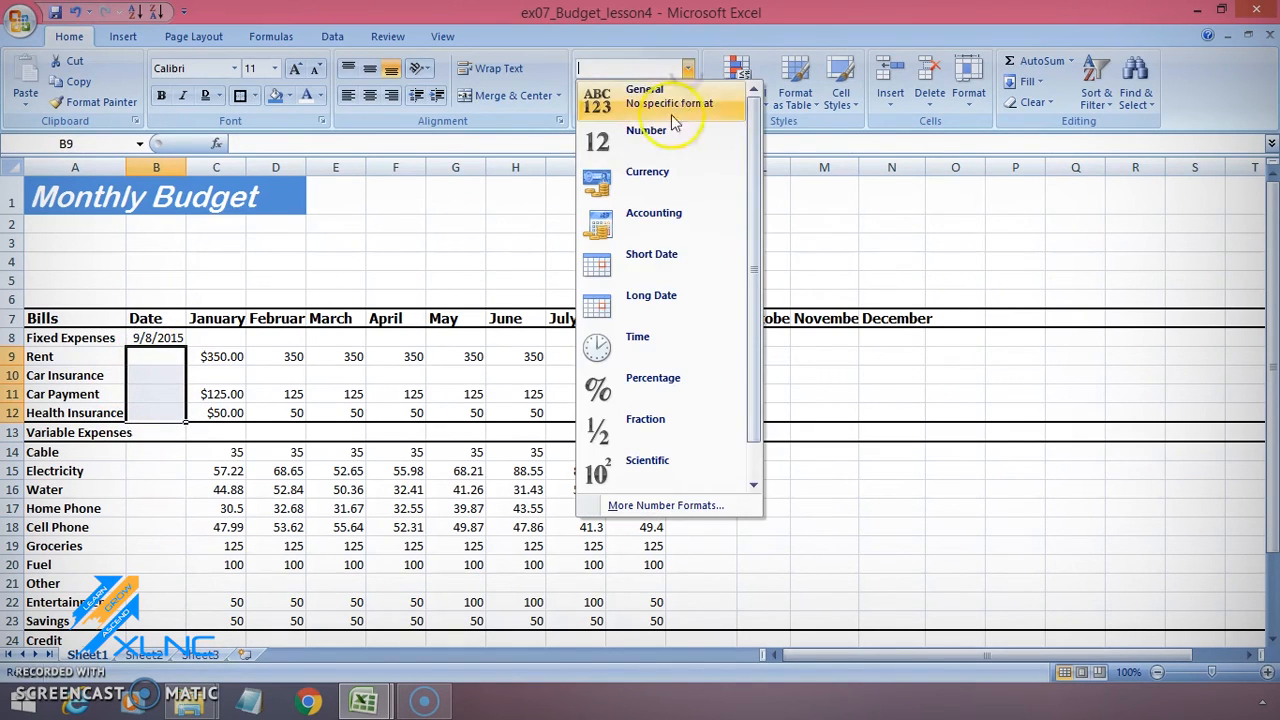
click(667, 264)
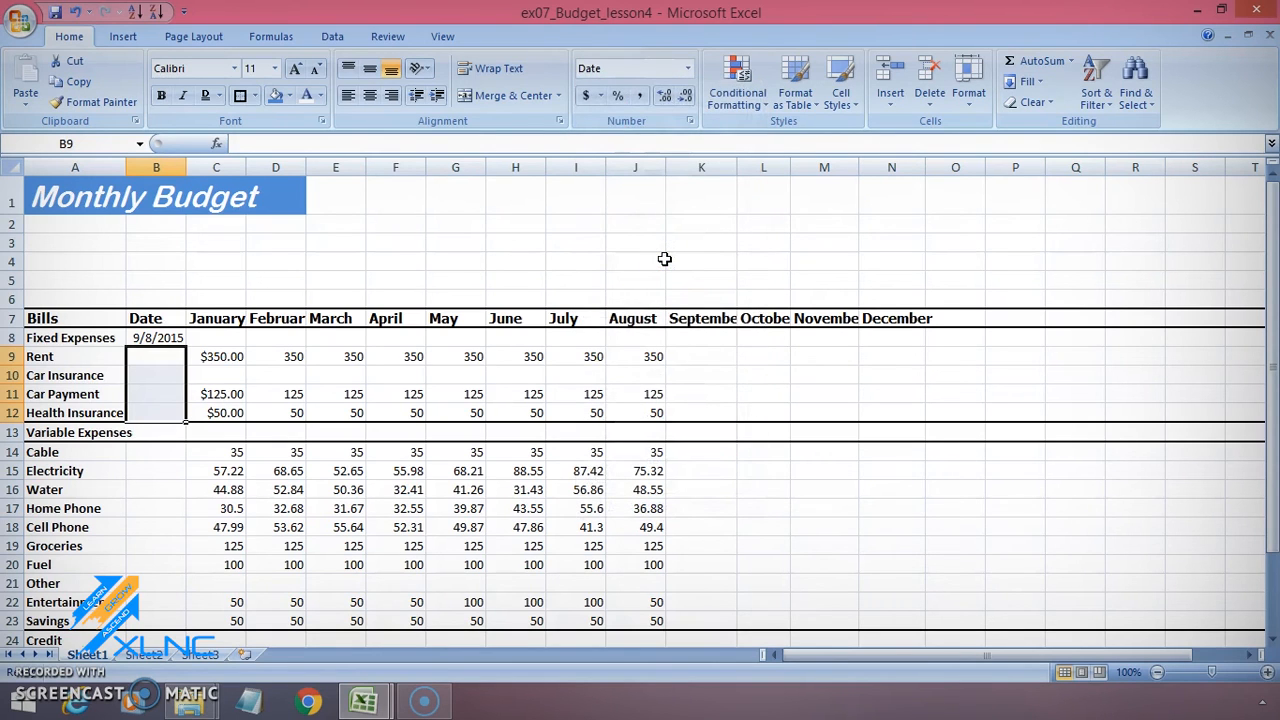
click(503, 265)
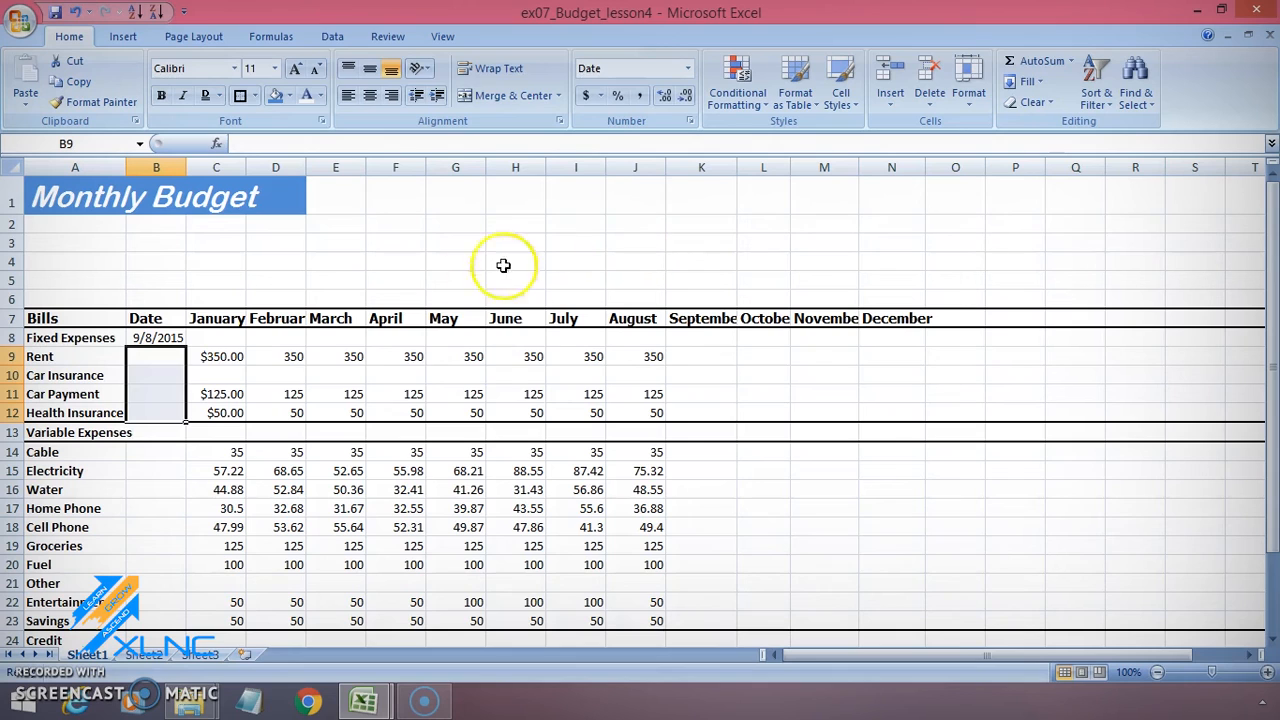
Enter the date aug-15 in cell B9 beside Rent and widen column B so the full date fits.
click(165, 356)
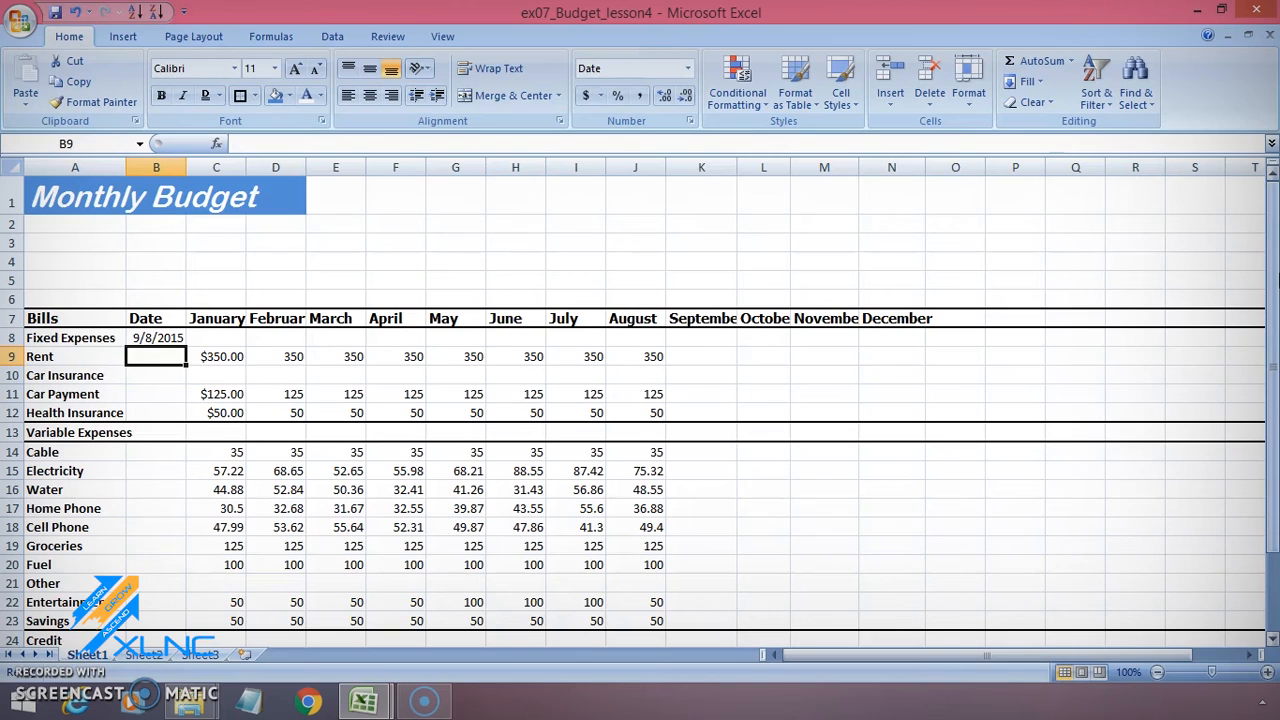
text(aug-15)
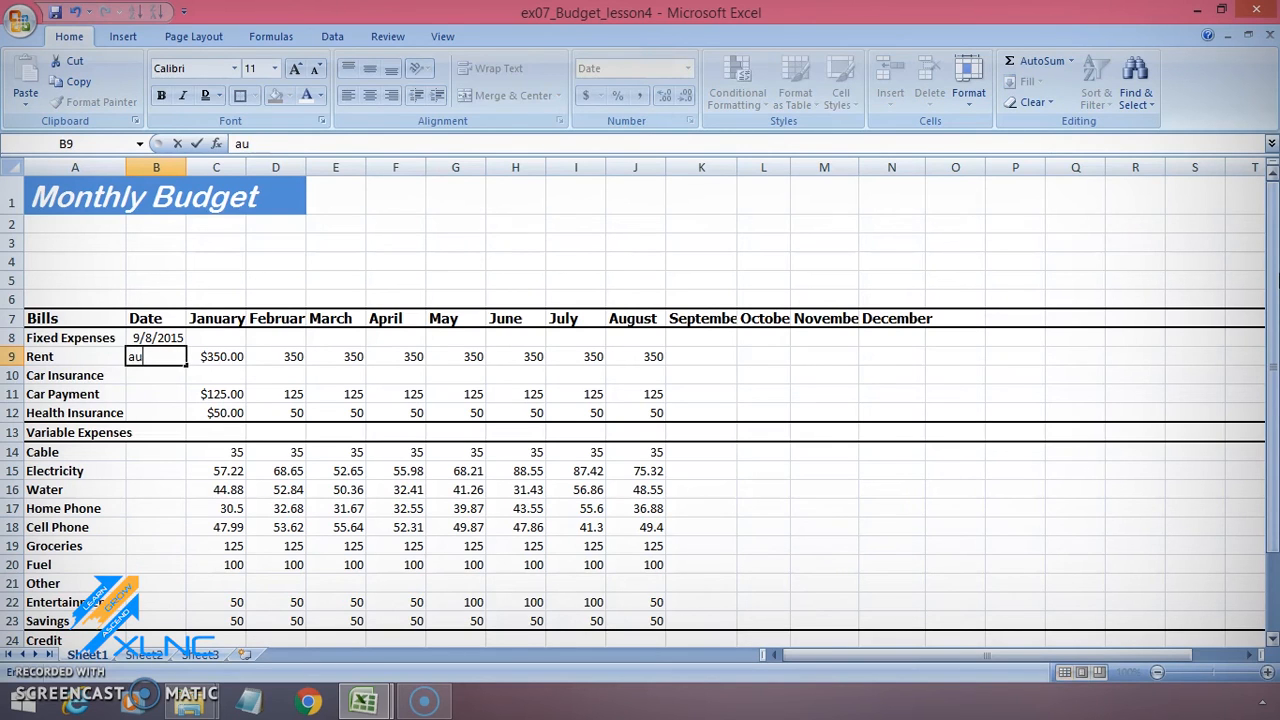
key(Return)
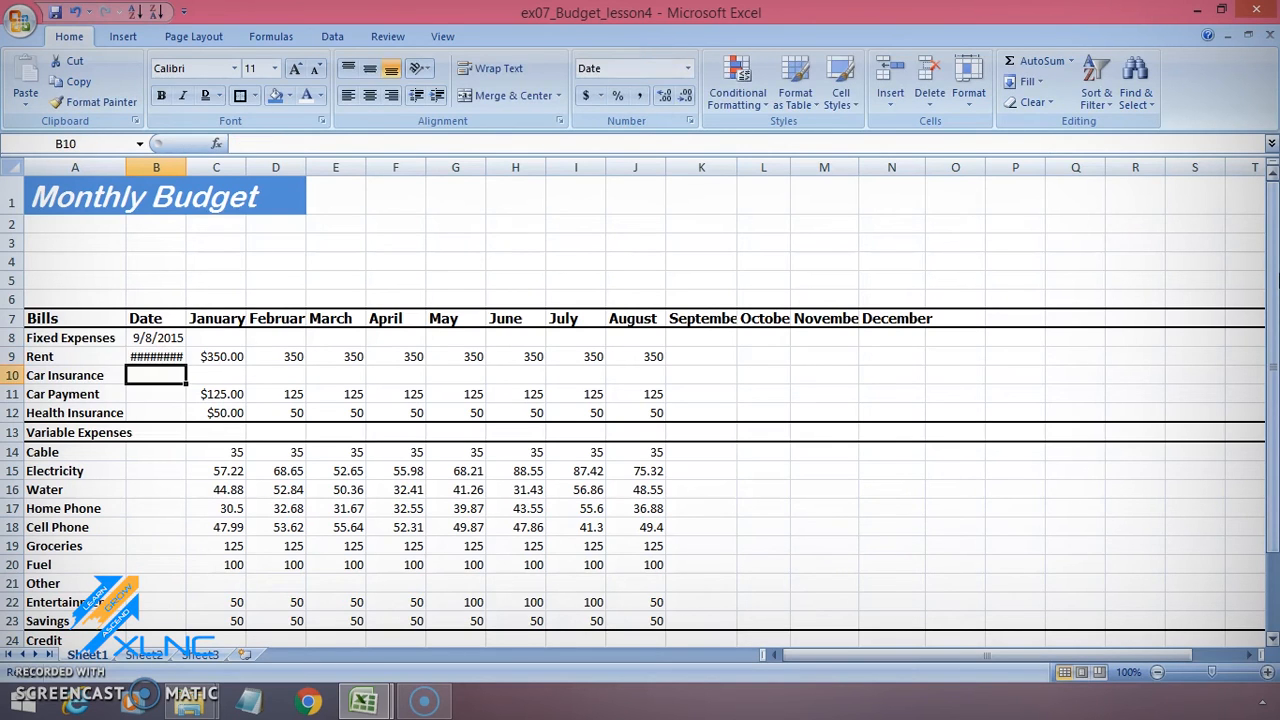
key(Up)
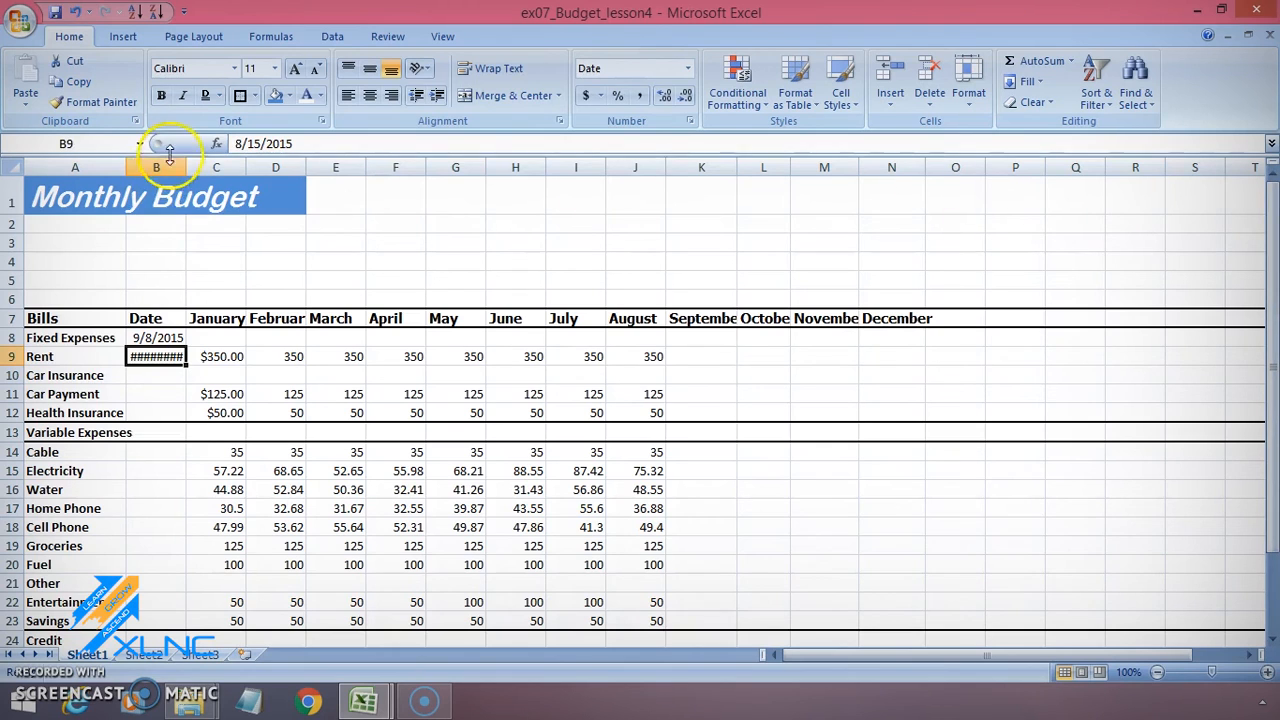
drag(188, 169, 210, 169)
Enter the date 10-8 in cell B11 beside Car Payment.
click(177, 391)
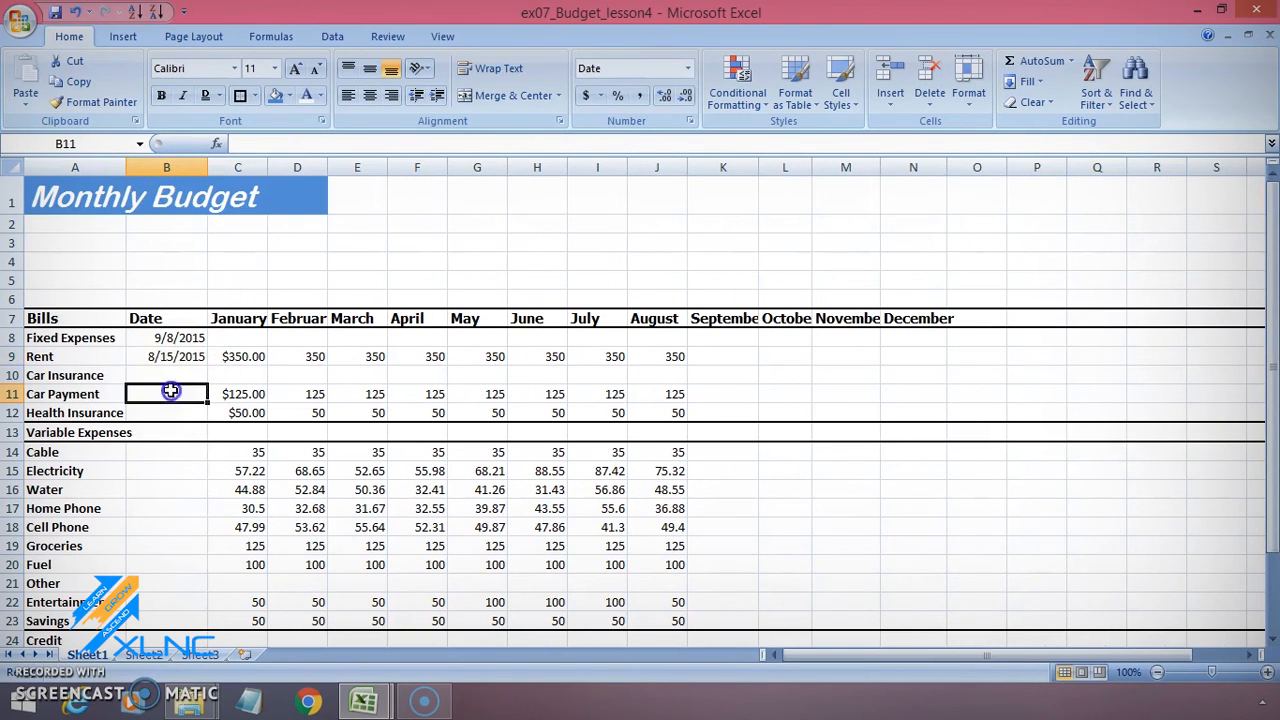
text(10-8)
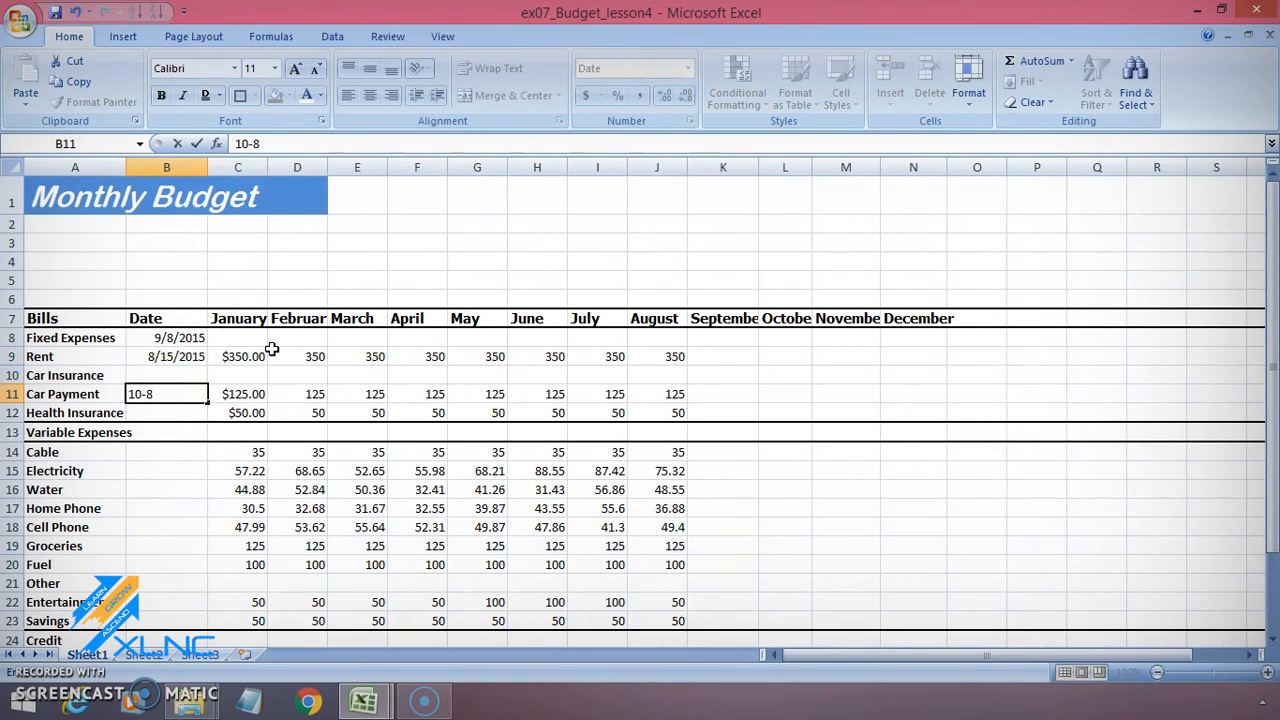
key(Return)
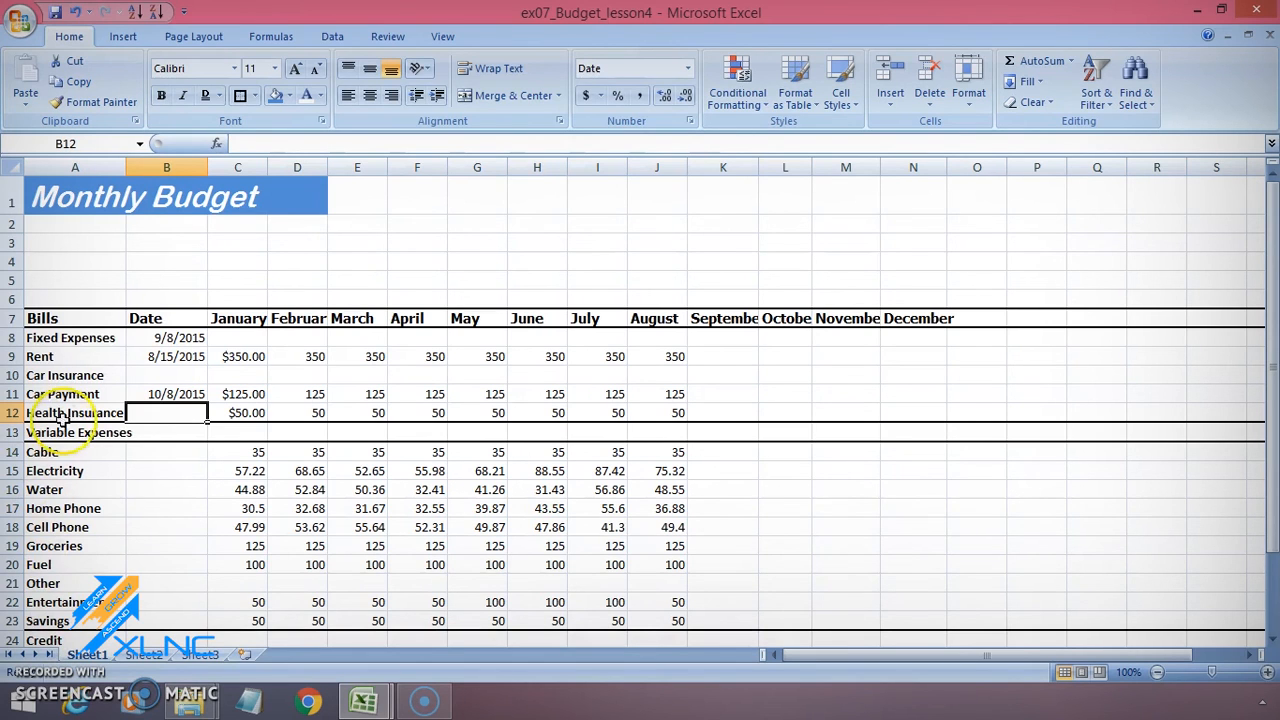
Merge and center the Monthly Budget title across cells A1:O1.
drag(66, 190, 948, 193)
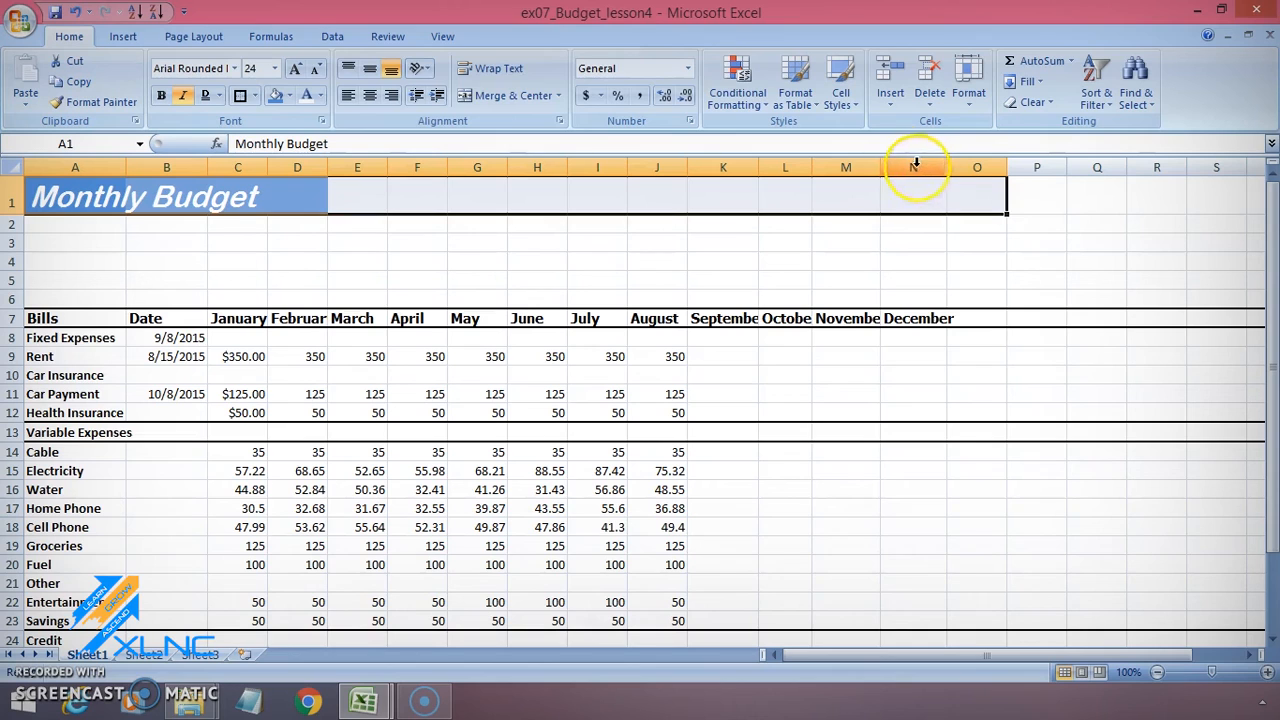
click(477, 94)
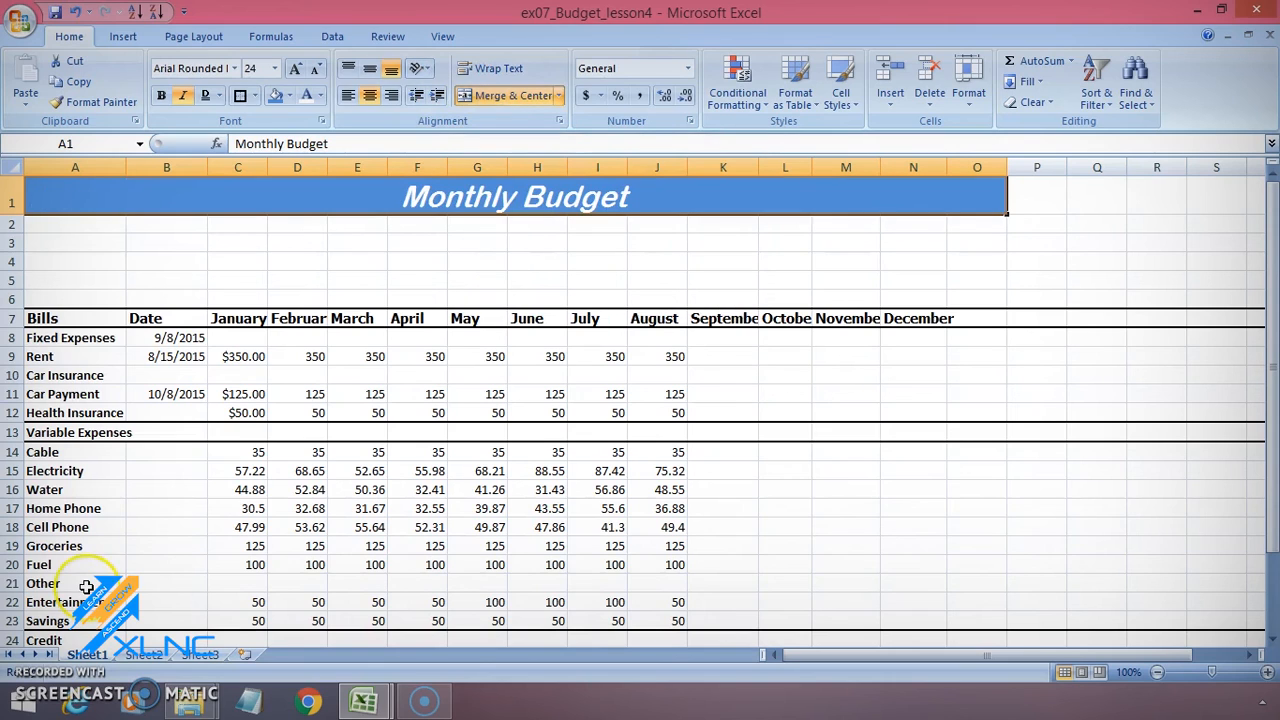